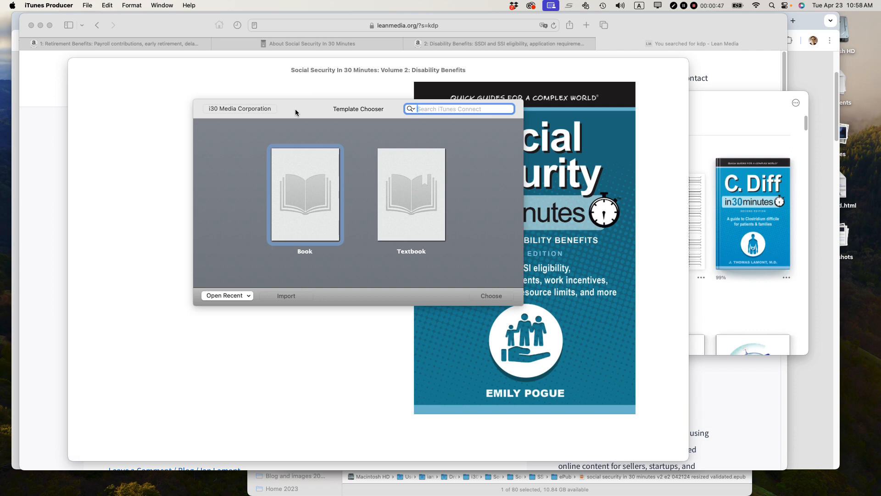
# Switch to Books and page through Social Security In 30 Minutes: Volume 2 to examine its front matter, images and layout
pyautogui.moveTo(296, 112); pyautogui.dragTo(287, 156)
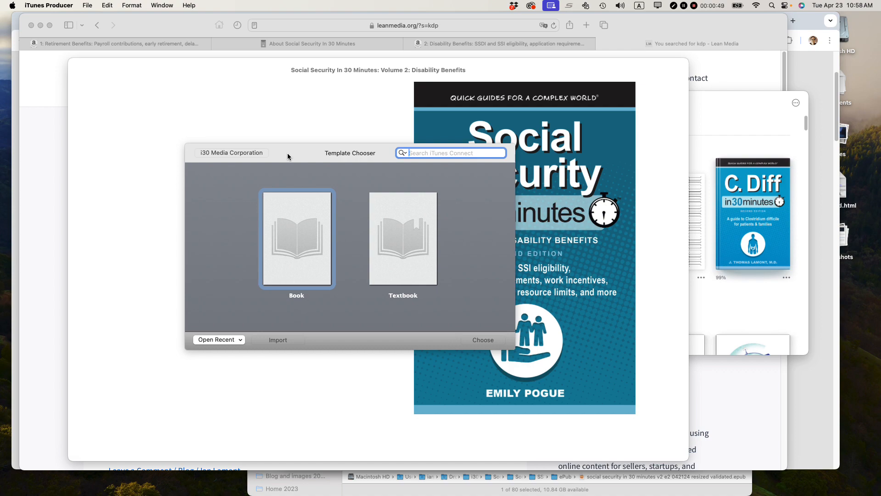
pyautogui.click(300, 123)
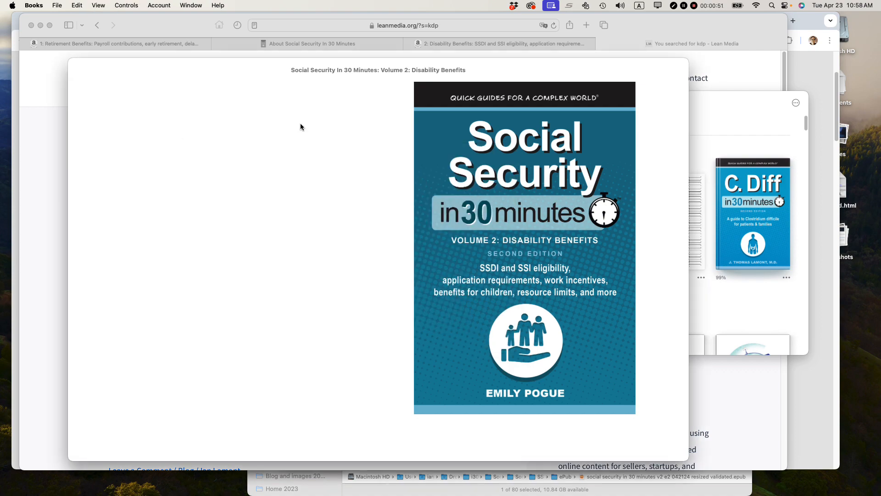
pyautogui.click(674, 259)
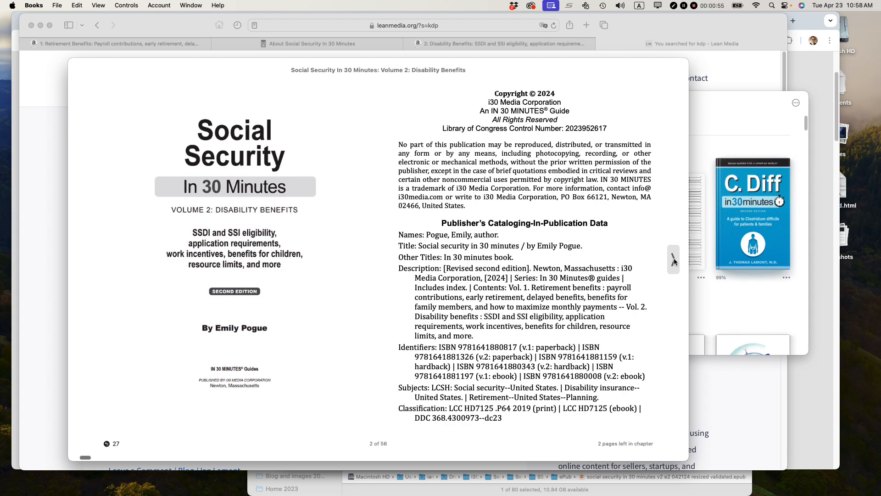
pyautogui.click(674, 260)
pyautogui.click(674, 260)
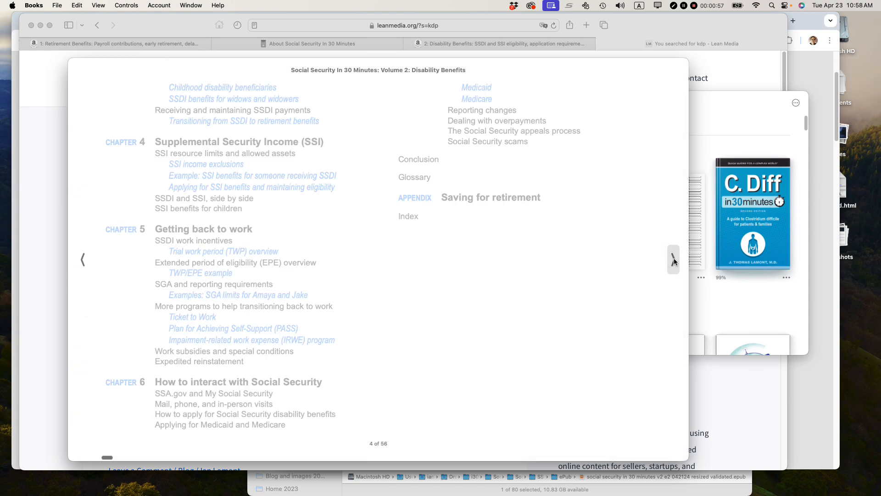
pyautogui.click(674, 259)
pyautogui.click(673, 260)
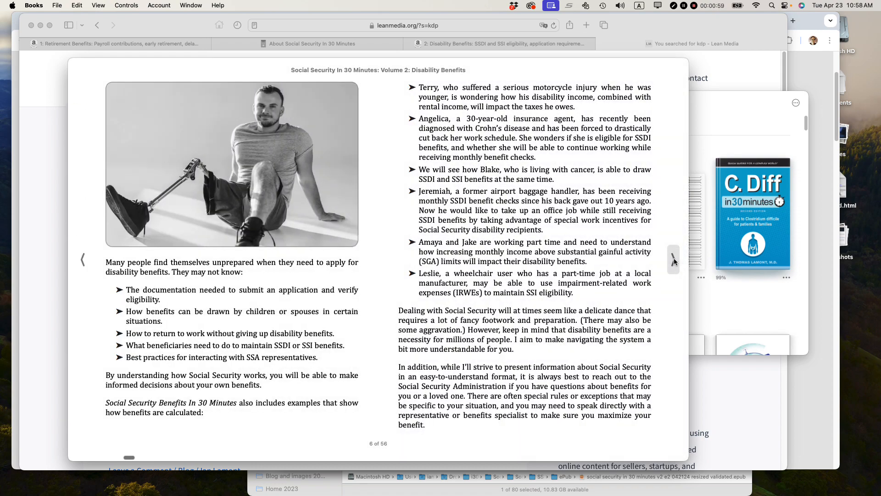
pyautogui.click(674, 259)
pyautogui.click(674, 259)
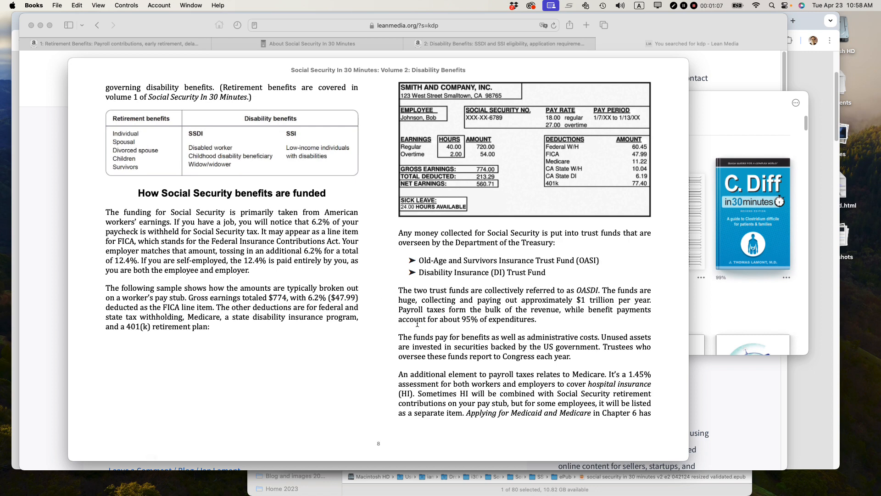
# Switch to iTunes Producer and create a new package from the Book template
pyautogui.press('super+Tab')
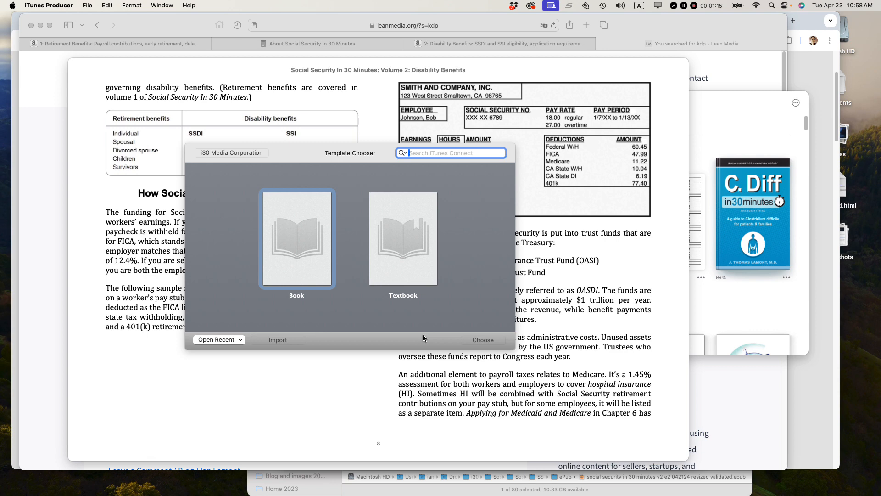
pyautogui.moveTo(287, 152); pyautogui.dragTo(297, 147)
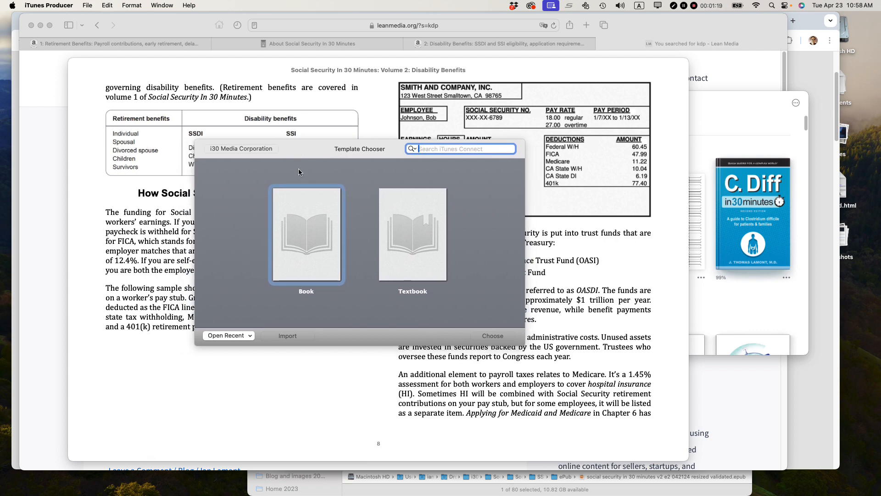
pyautogui.click(310, 259)
pyautogui.click(488, 336)
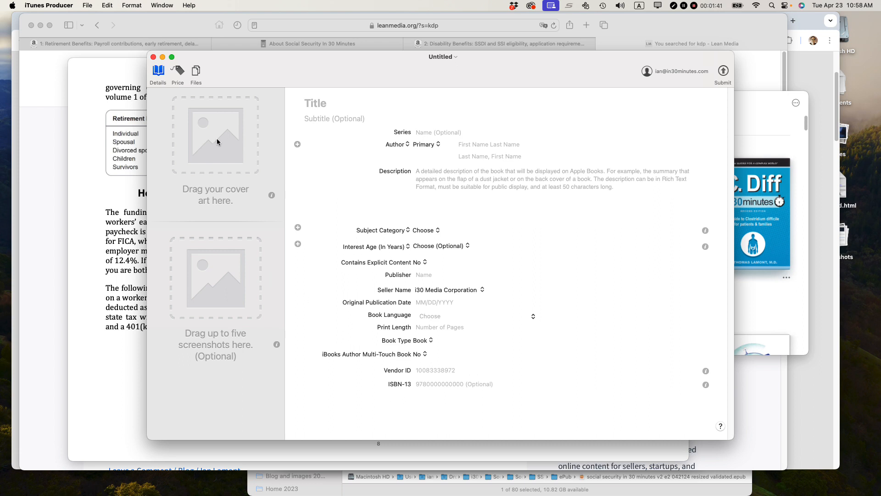
# Switch to Finder, open the Social Security Disability v2 e2 Marketing and Press Files folder, and expand the Social Security v2e2 covers folder
pyautogui.press('super+Tab')
pyautogui.press('super+Tab')
pyautogui.press('super+Tab')
pyautogui.press('super+Tab')
pyautogui.press('super+Tab')
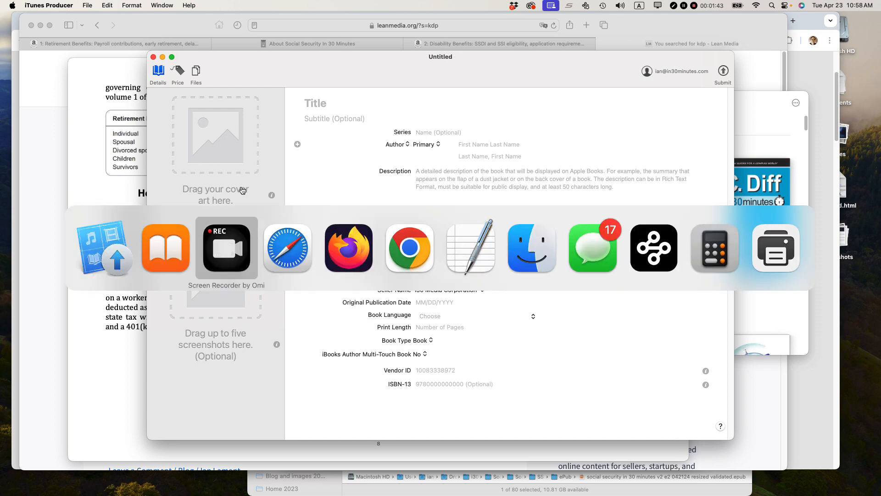
pyautogui.press('super+Tab')
pyautogui.press('super+Tab')
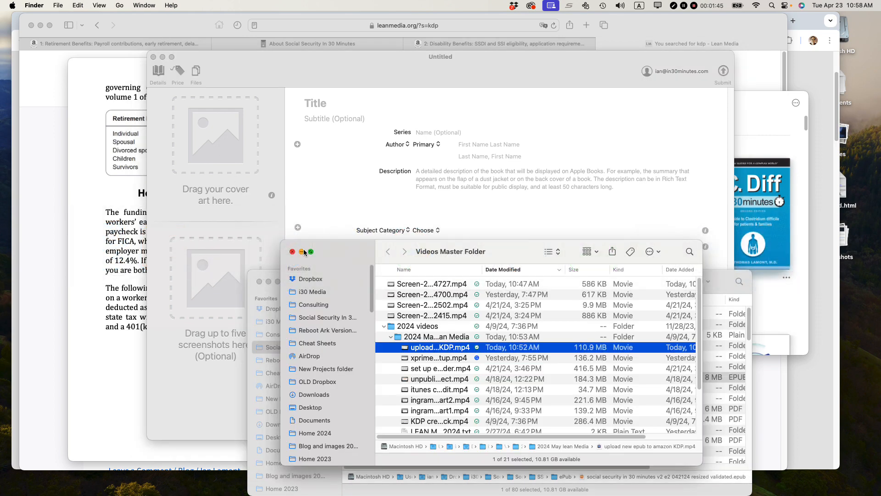
pyautogui.moveTo(270, 276); pyautogui.dragTo(273, 224)
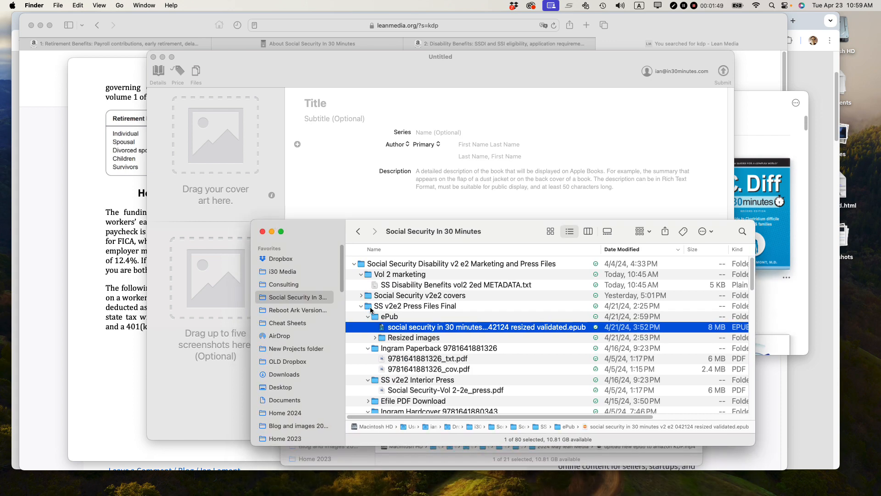
pyautogui.doubleClick(362, 265)
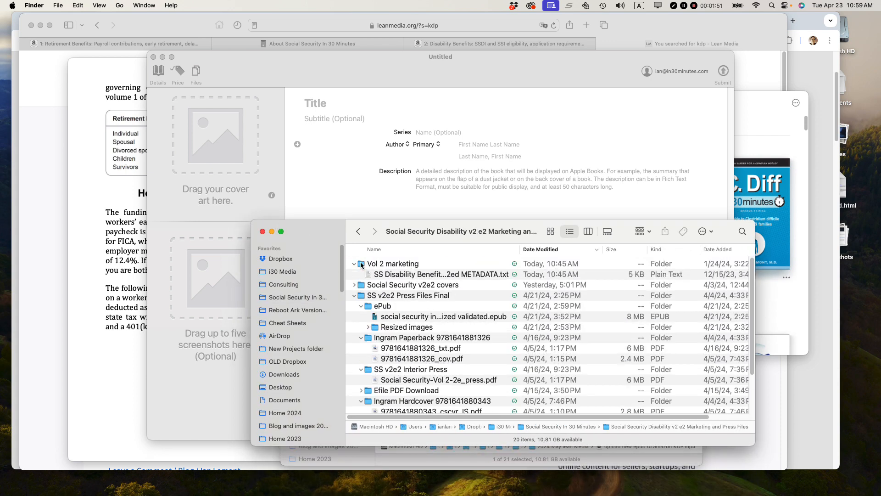
pyautogui.click(354, 296)
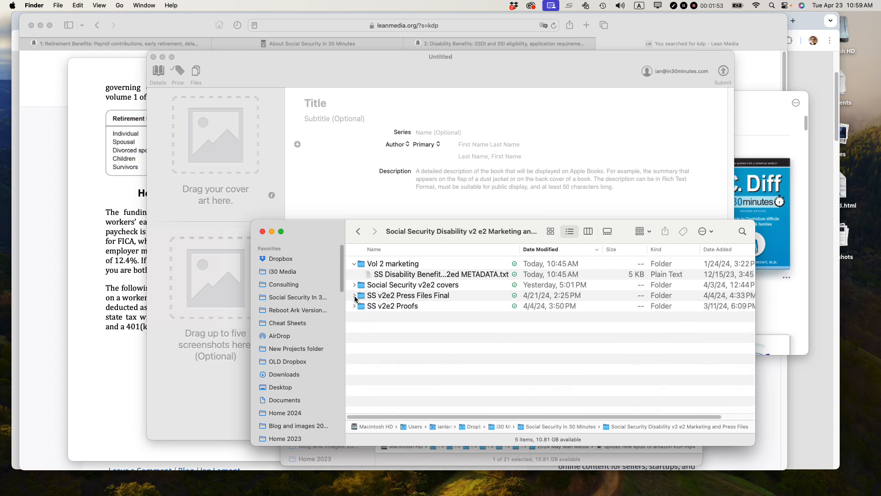
pyautogui.click(355, 285)
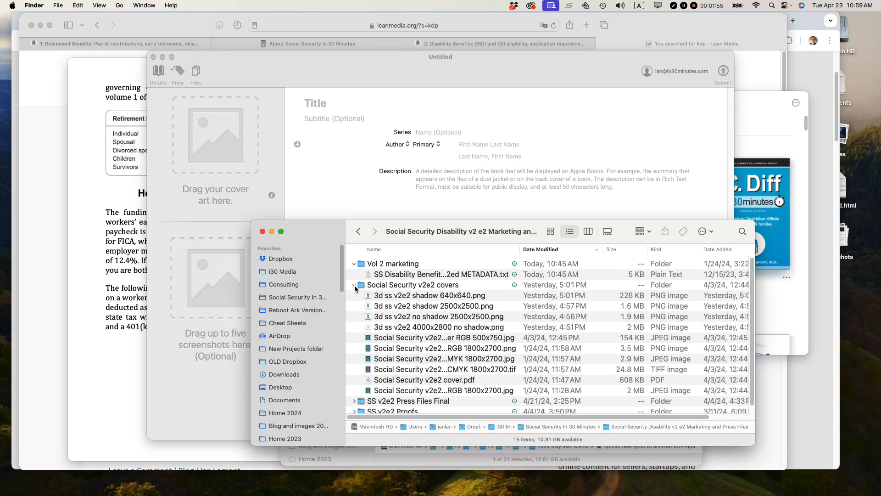
# Add Social Security v2e2 cover CMYK 1800x2700.jpg as the new book's cover art in iTunes Producer
pyautogui.click(440, 361)
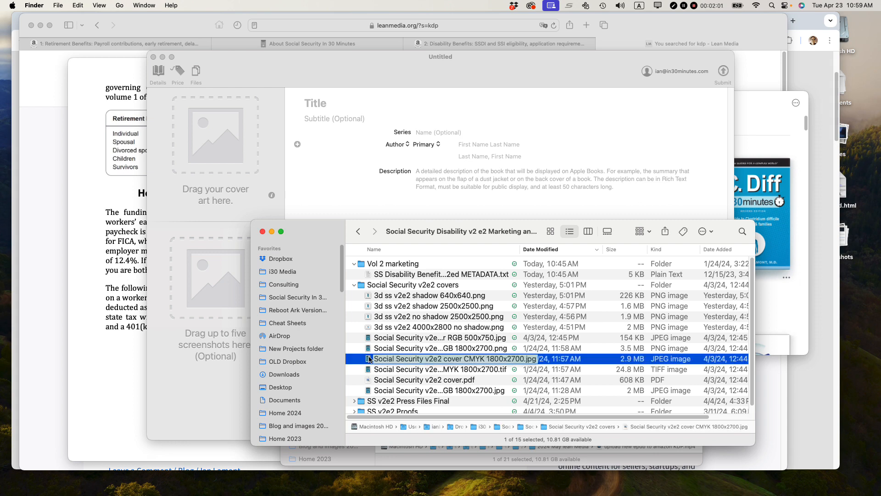
pyautogui.moveTo(370, 360); pyautogui.dragTo(198, 165)
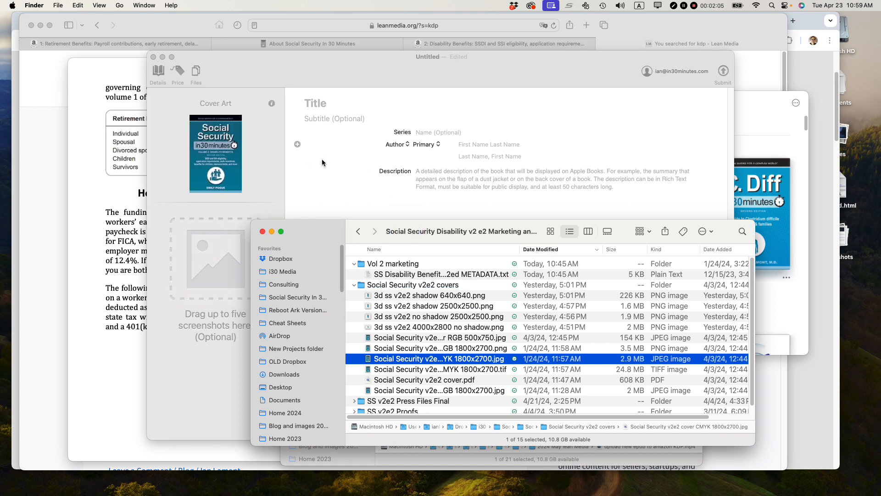
pyautogui.click(269, 172)
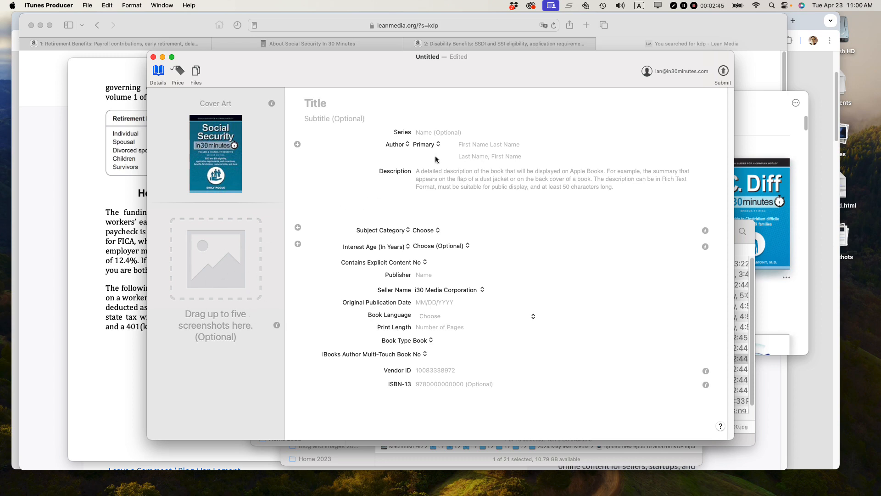
# Enter the primary author's name in both first-name-first and last-name-first order
pyautogui.click(478, 145)
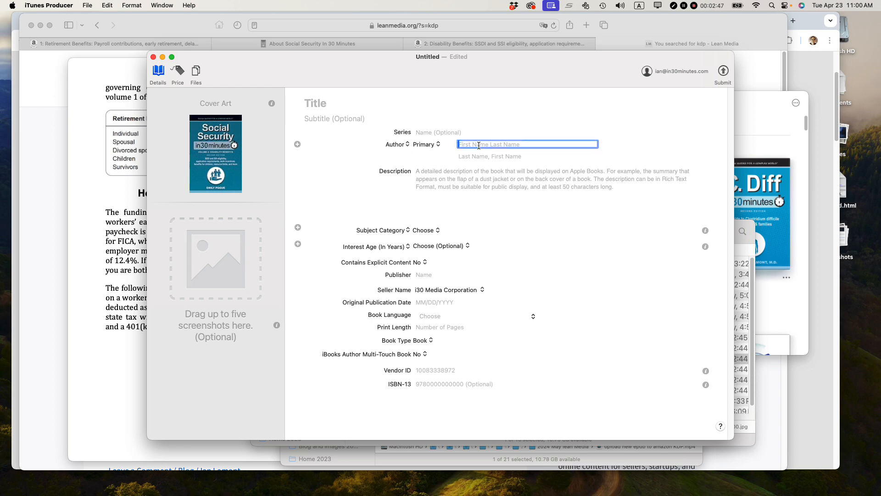
pyautogui.write('Emily Pogue')
pyautogui.click(500, 155)
pyautogui.write('Po')
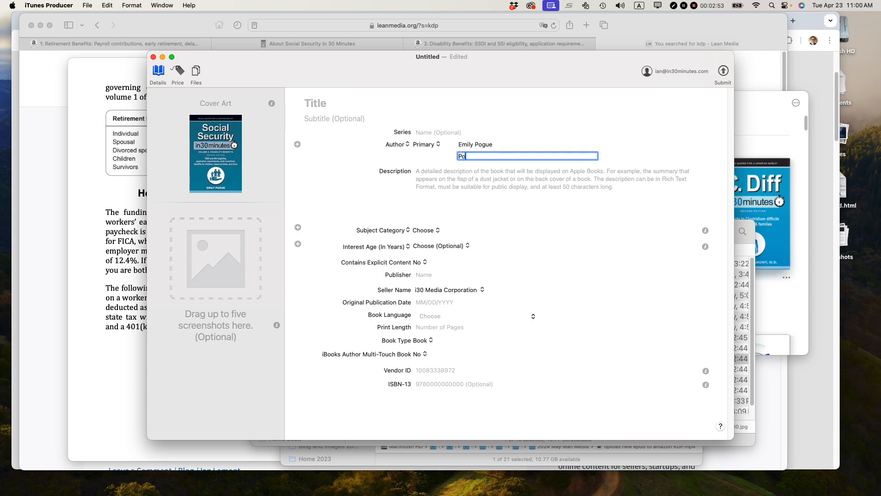
pyautogui.write('gue, Emily')
# Switch to TextEdit and copy the DESCRIPTION (TEXT) passage in the metadata file, from "Revised second edition!" through "social media."
pyautogui.click(460, 185)
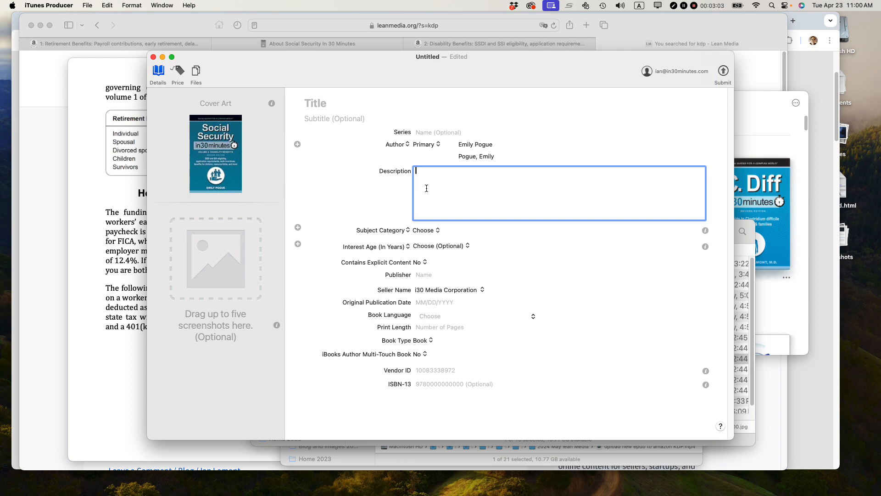
pyautogui.press('super+Tab')
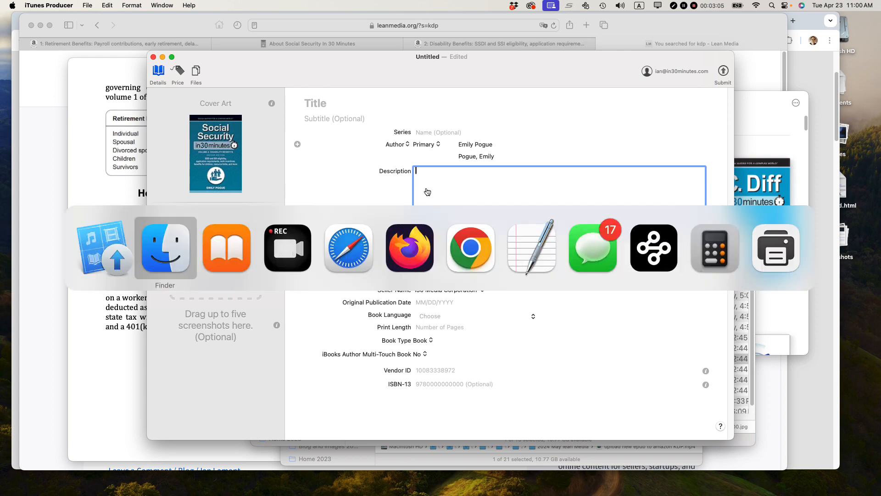
pyautogui.press('super+Tab')
pyautogui.press('super+Tab')
pyautogui.press('super+Tab')
pyautogui.press('super+Tab')
pyautogui.press('super+Tab')
pyautogui.press('super+Tab')
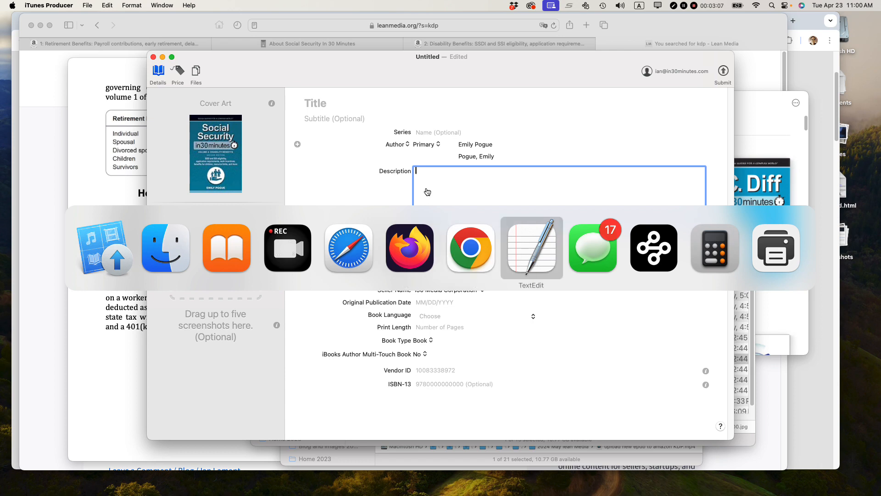
pyautogui.scroll(-1, 426, 188)
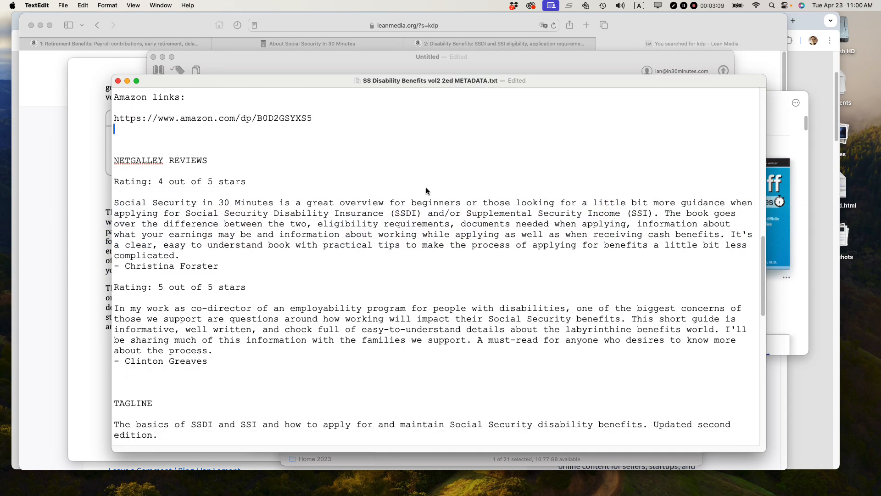
pyautogui.scroll(-5, 426, 188)
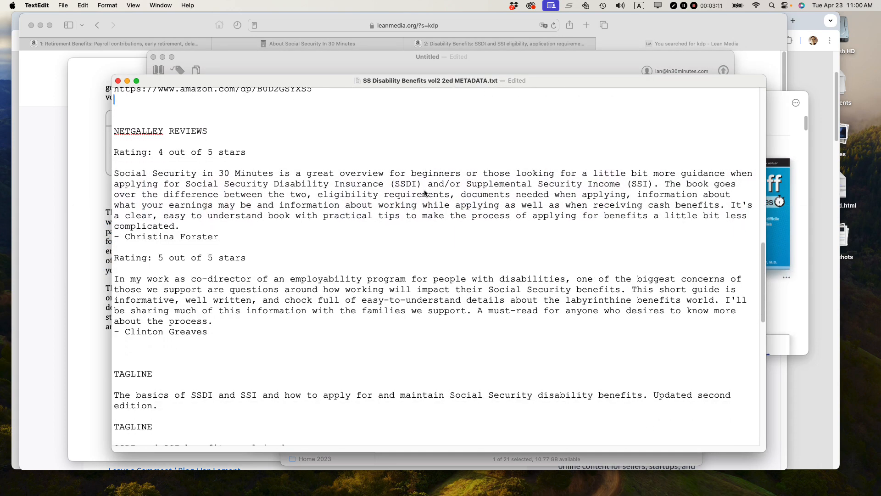
pyautogui.scroll(-4, 423, 193)
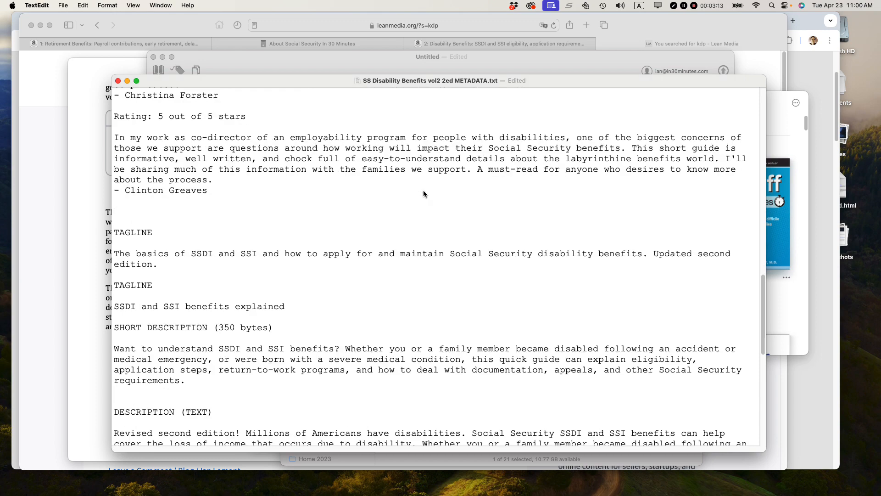
pyautogui.scroll(-7, 423, 193)
pyautogui.scroll(-7, 424, 190)
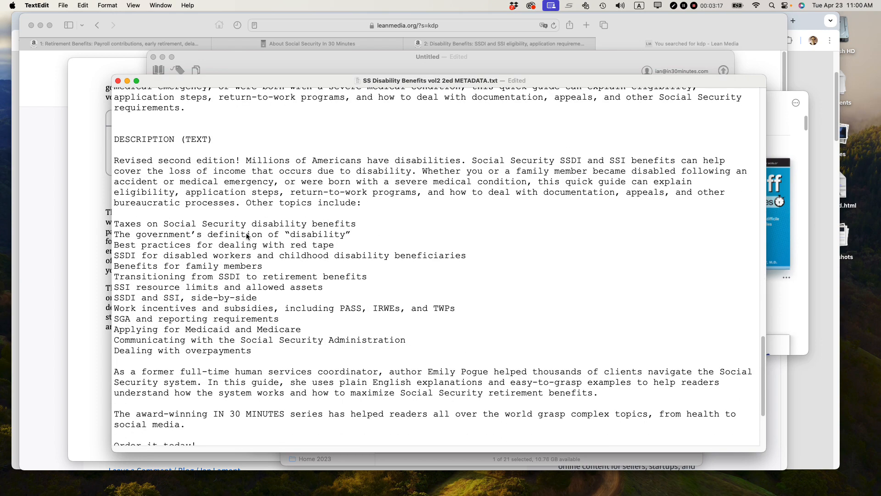
pyautogui.click(114, 161)
pyautogui.moveTo(115, 161); pyautogui.dragTo(393, 429)
pyautogui.press('super+c')
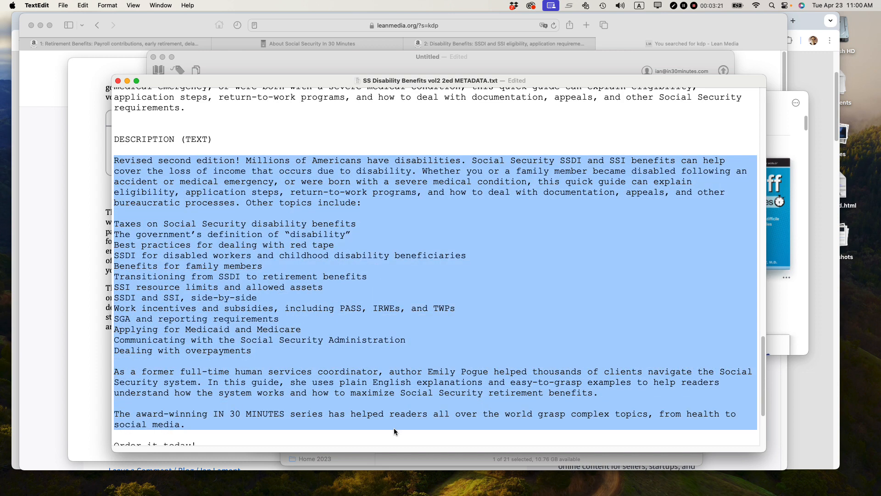
# Paste the copied text into iTunes Producer's Description field and add a reusable "* " bullet before "Taxes on Social Security disability benefits"
pyautogui.press('super+Tab')
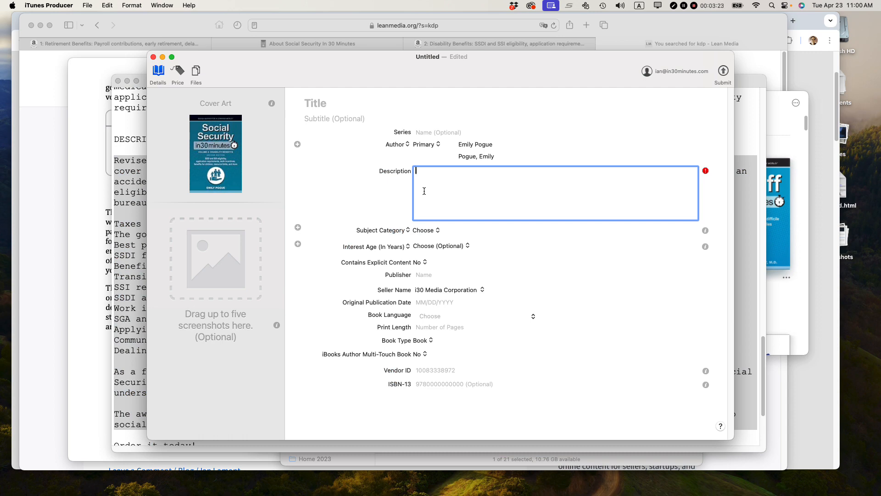
pyautogui.press('super+v')
pyautogui.scroll(10, 424, 191)
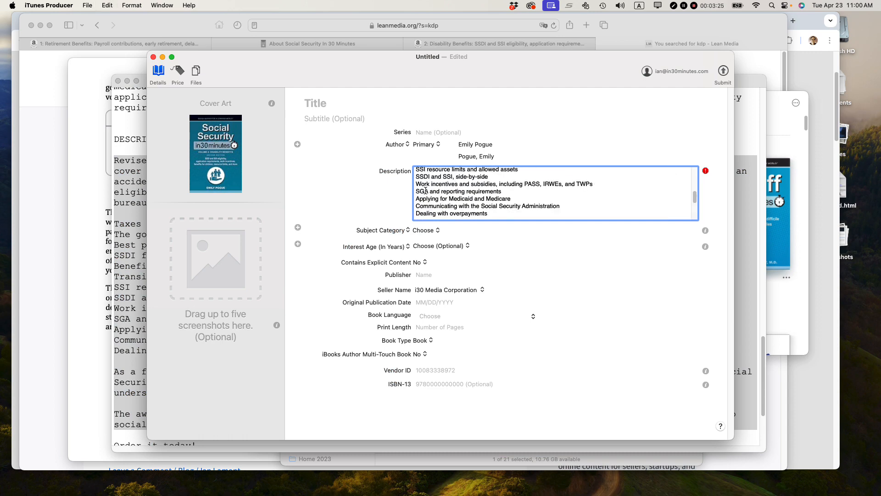
pyautogui.scroll(3, 425, 189)
pyautogui.click(416, 183)
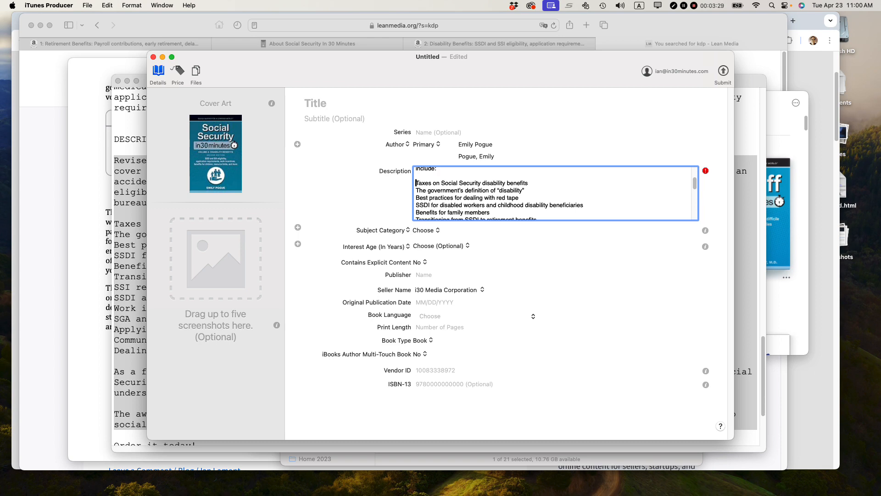
pyautogui.write('*')
pyautogui.hotkey('shift', 'Left')
pyautogui.hotkey('shift', 'Left')
pyautogui.press('super+c')
pyautogui.press('Down')
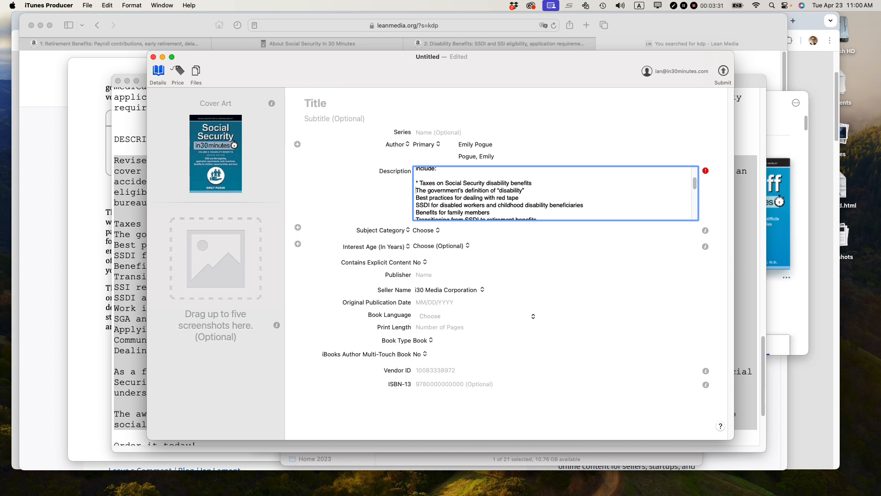
# Add the "* " bullet to each remaining topic line in the Description, from "The government's definition of 'disability'" through "Dealing with overpayments"
pyautogui.press('super+v')
pyautogui.press('Down')
pyautogui.press('Left')
pyautogui.press('super+v')
pyautogui.press('Down')
pyautogui.press('super+v')
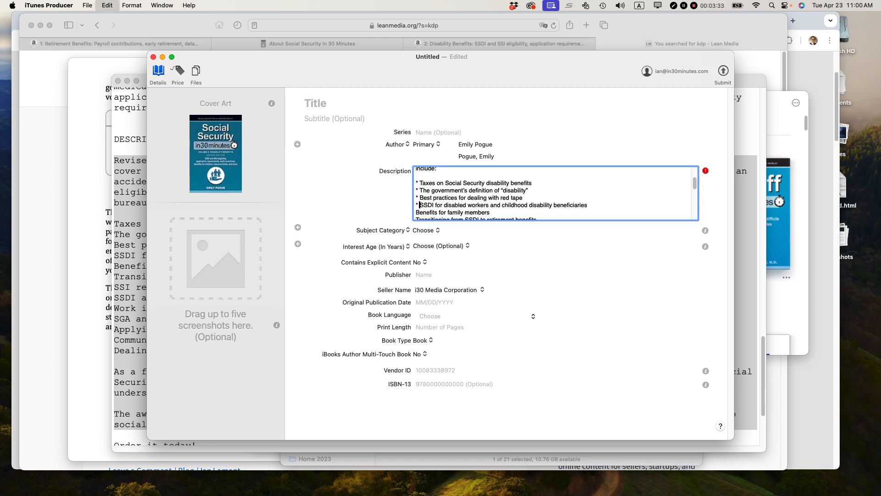
pyautogui.press('Down')
pyautogui.press('super+v')
pyautogui.press('Down')
pyautogui.press('super+v')
pyautogui.press('Down')
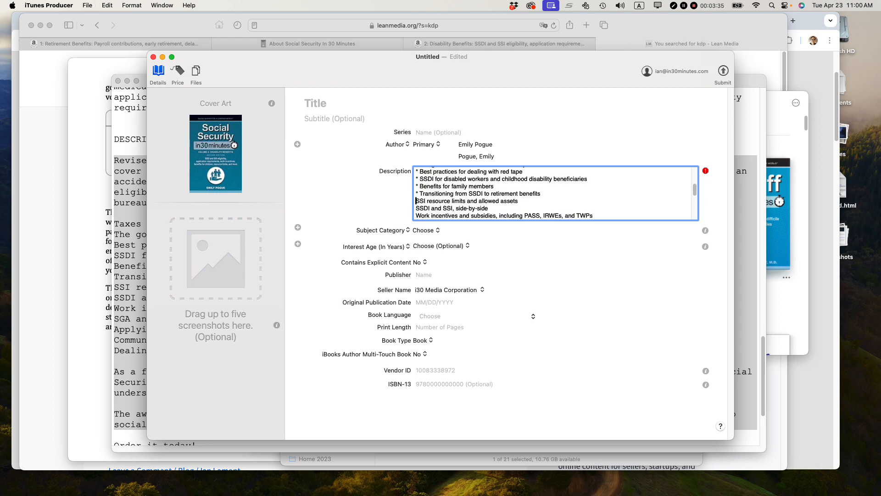
pyautogui.press('super+v')
pyautogui.press('Down')
pyautogui.press('super+v')
pyautogui.press('Down')
pyautogui.press('super+v')
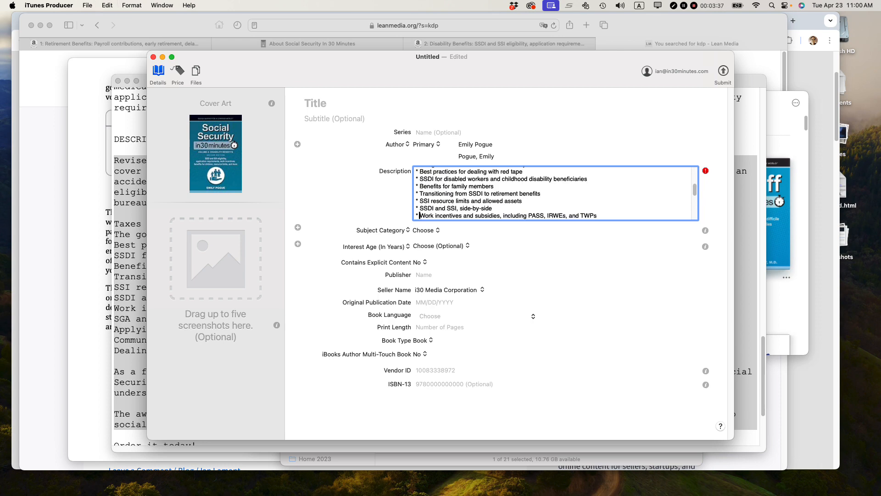
pyautogui.press('Down')
pyautogui.press('super+v')
pyautogui.press('Down')
pyautogui.press('Left')
pyautogui.press('super+v')
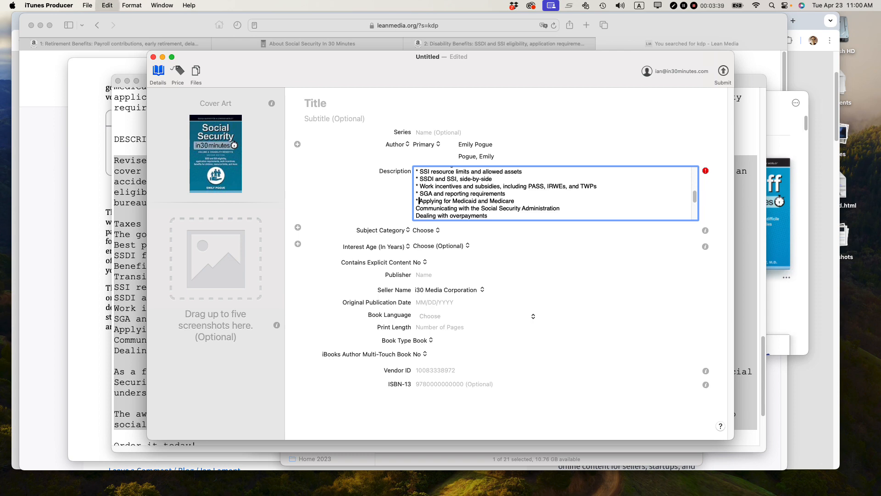
pyautogui.press('Down')
pyautogui.press('Left')
pyautogui.press('super+v')
pyautogui.press('Down')
pyautogui.press('Left')
pyautogui.press('super+v')
pyautogui.press('Down')
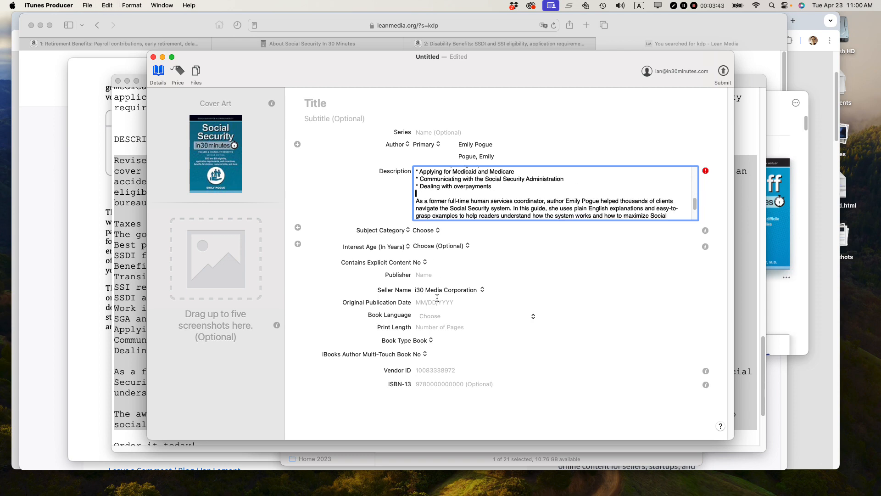
# Set the subject category to BISAC, with Family & Relationships and the subcategory Children with Special Needs
pyautogui.click(408, 232)
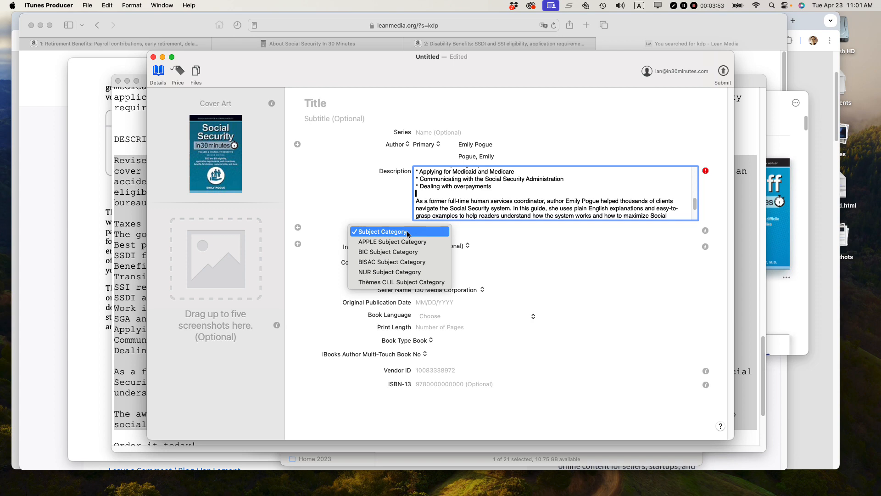
pyautogui.click(404, 262)
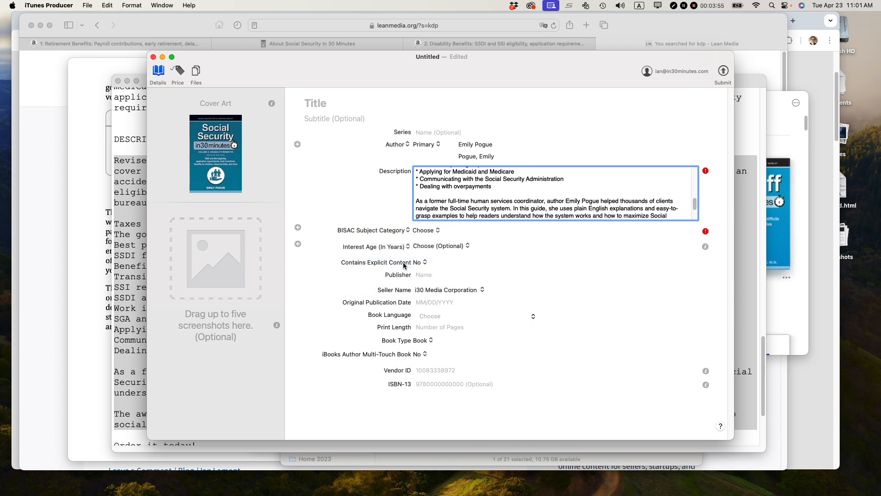
pyautogui.click(438, 231)
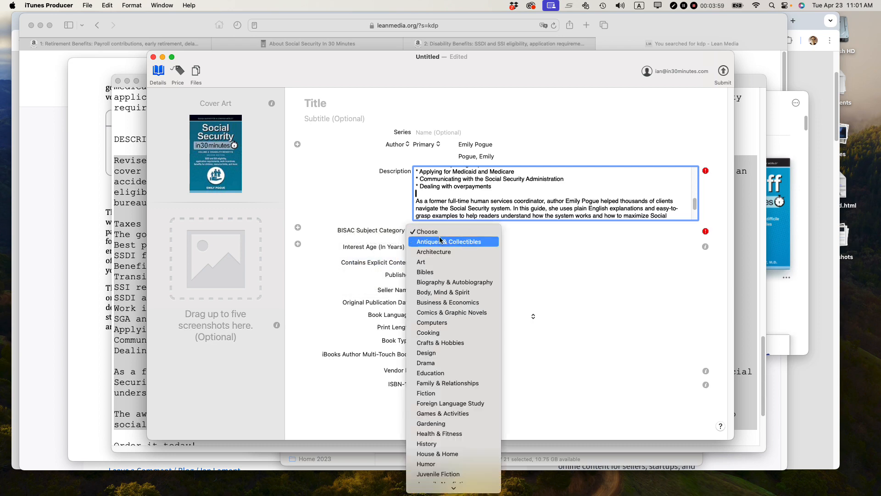
pyautogui.click(442, 382)
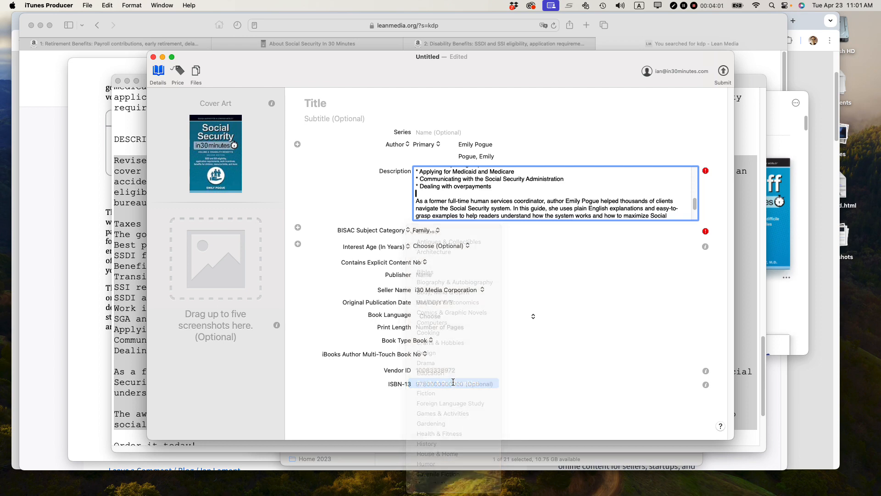
pyautogui.click(501, 231)
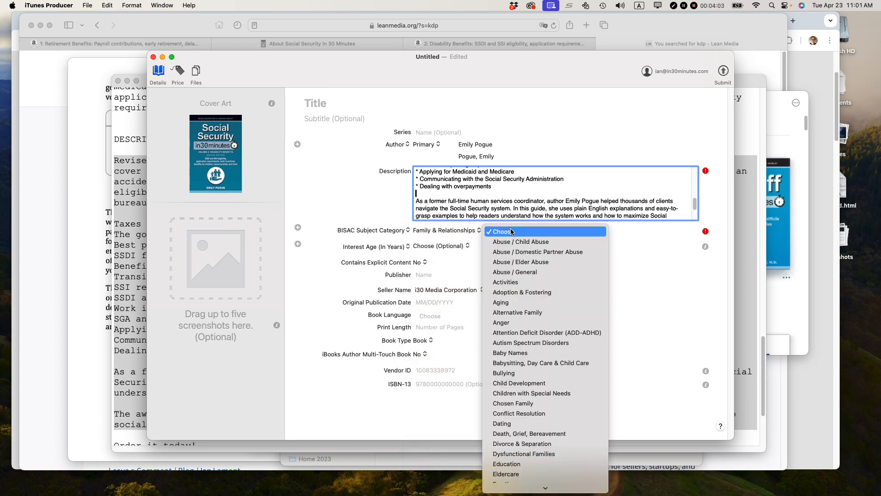
pyautogui.scroll(-1, 535, 364)
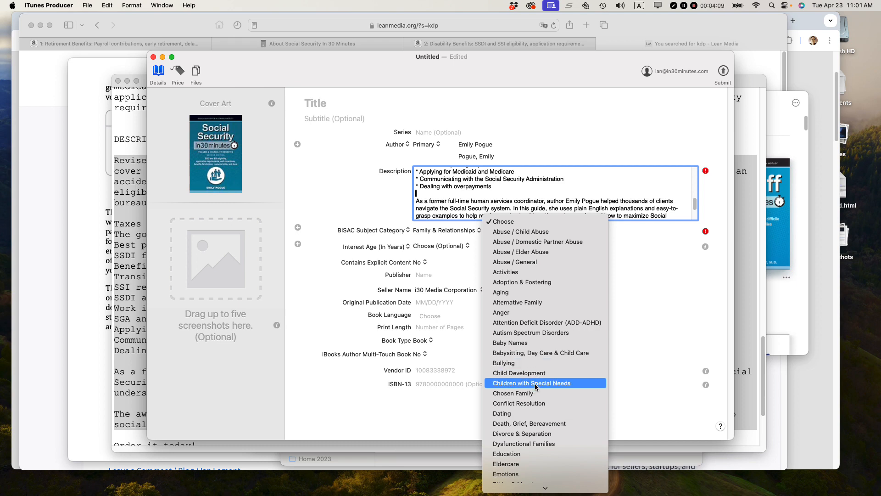
pyautogui.click(535, 384)
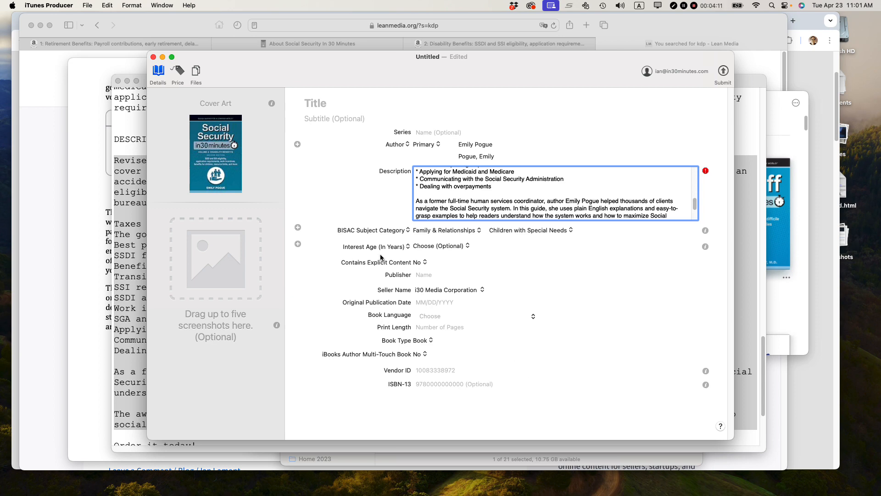
# Add a second subject category of the APPLE type and set it to Parenting
pyautogui.click(297, 228)
pyautogui.click(407, 247)
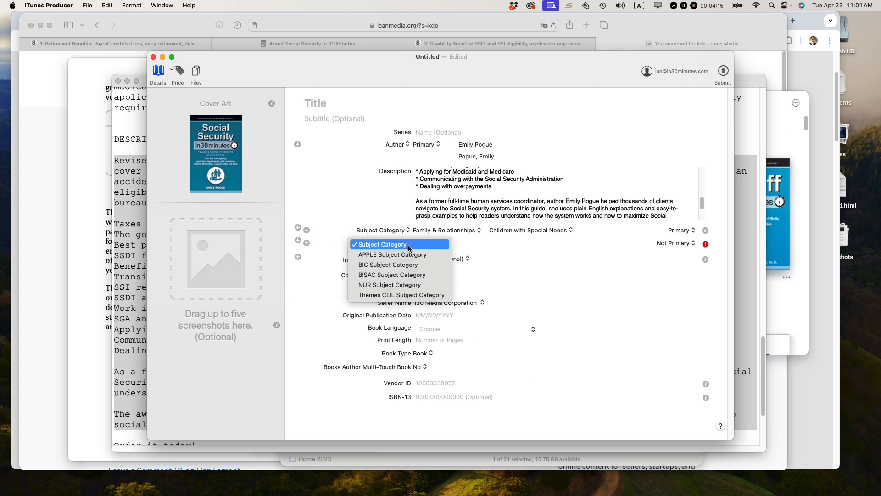
pyautogui.click(404, 254)
pyautogui.click(439, 245)
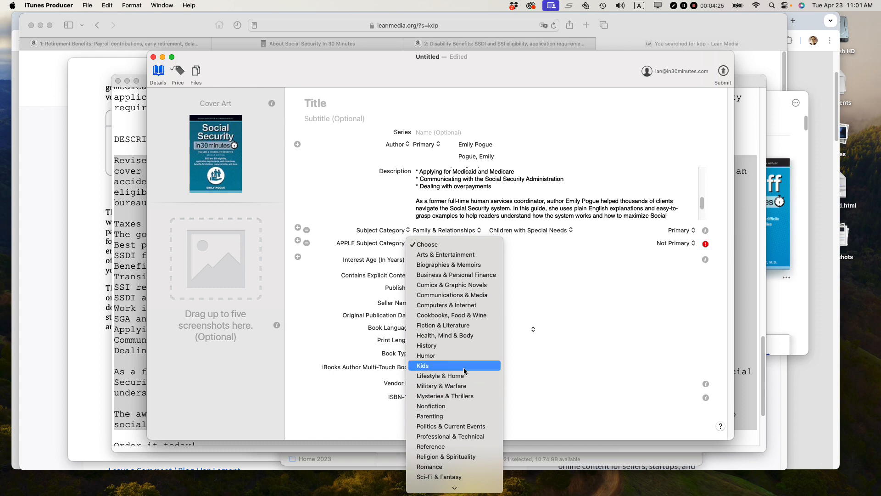
pyautogui.click(465, 419)
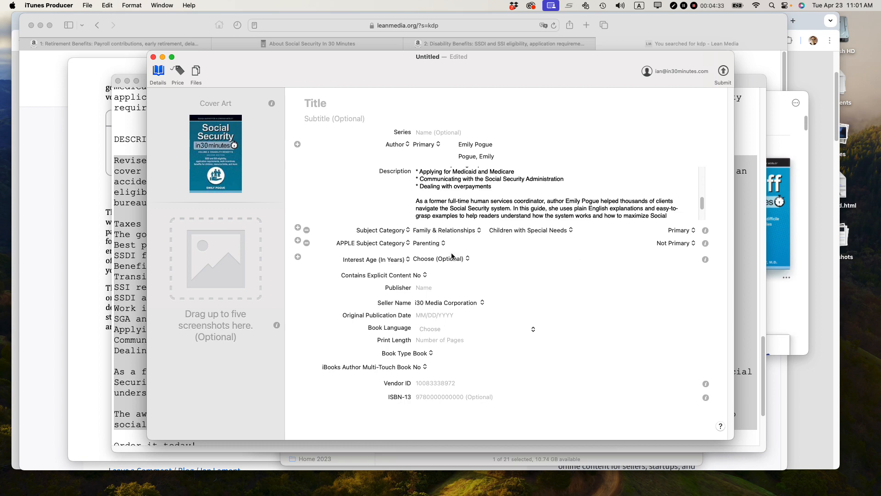
# Add a third subject category of the APPLE type, set to Business & Personal Finance with the subcategory Personal Finance
pyautogui.click(297, 240)
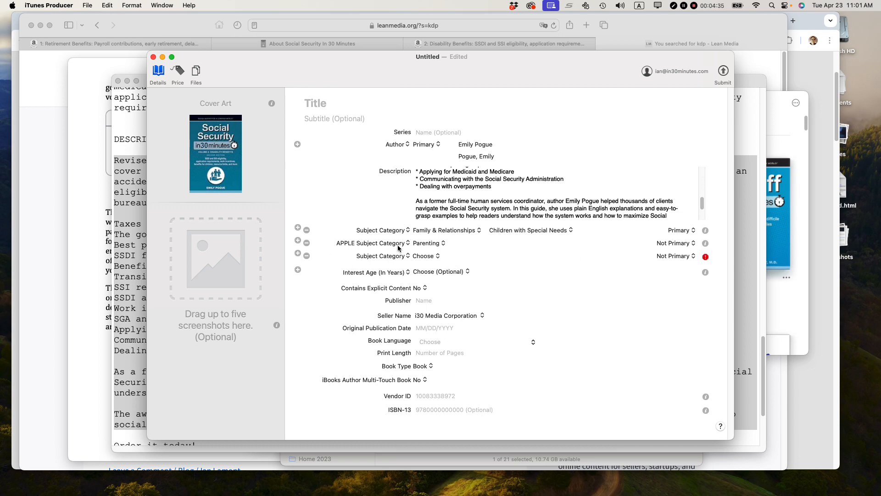
pyautogui.click(401, 256)
pyautogui.click(385, 263)
pyautogui.click(438, 259)
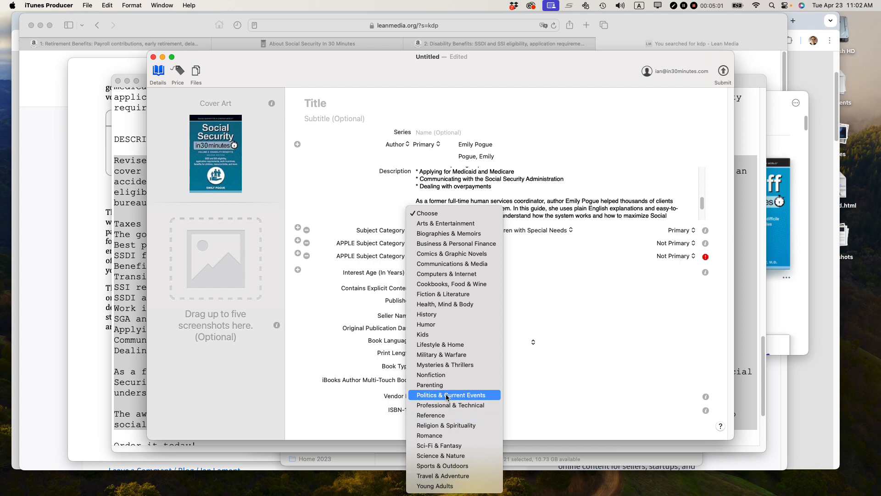
pyautogui.click(440, 244)
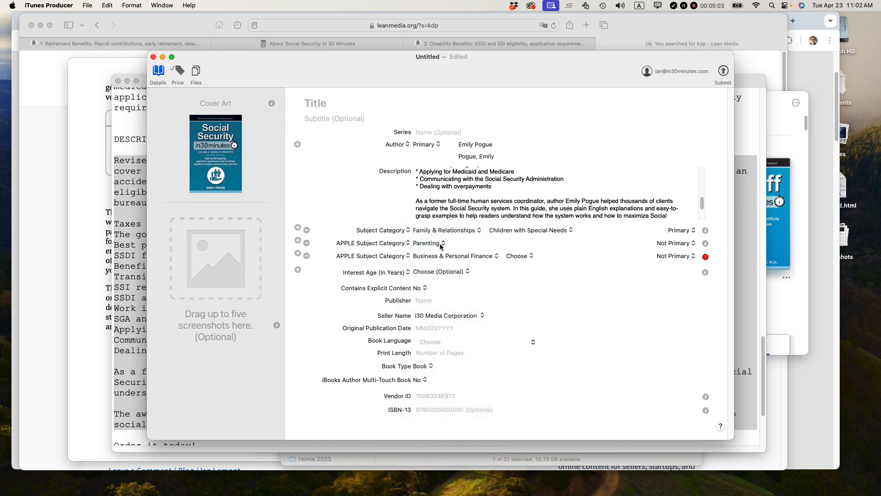
pyautogui.click(525, 256)
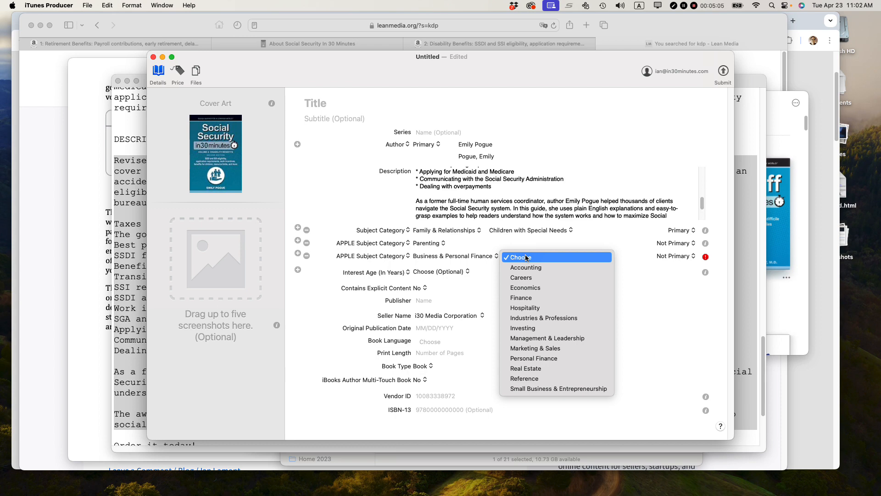
pyautogui.click(527, 360)
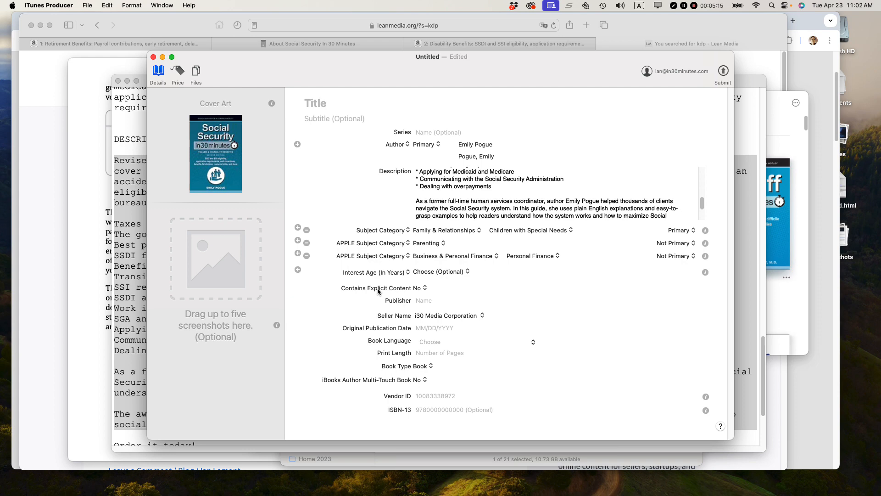
# Enter i30 Media as the publisher and 05/01/2024 as the original publication date
pyautogui.click(423, 300)
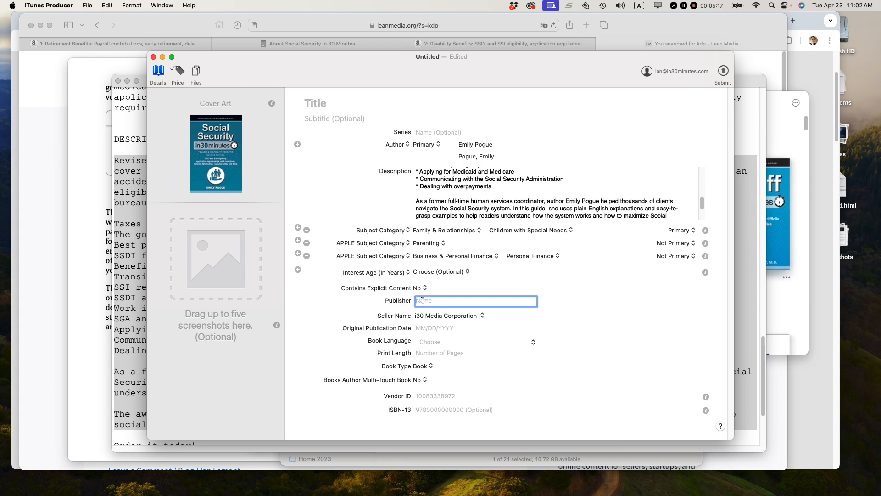
pyautogui.write('i30 Media')
pyautogui.click(426, 329)
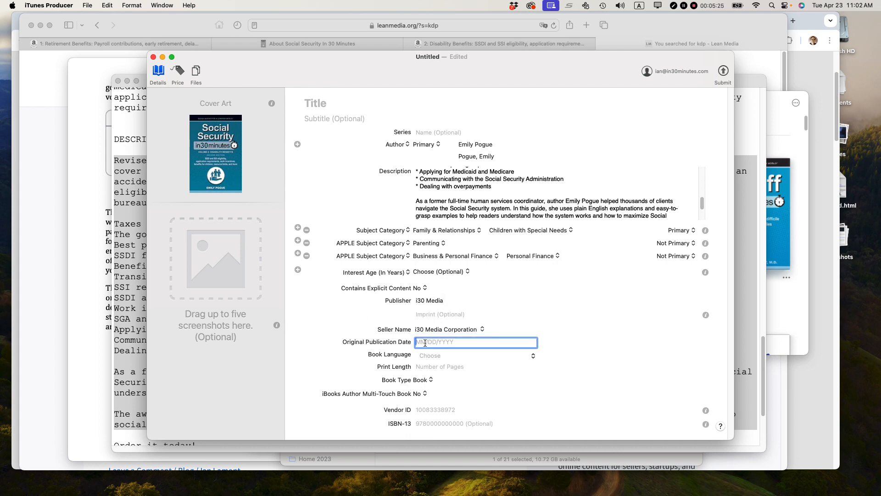
pyautogui.write('05/01/2024')
# Set the book language to English and the print length to 104 pages
pyautogui.click(534, 356)
pyautogui.click(432, 367)
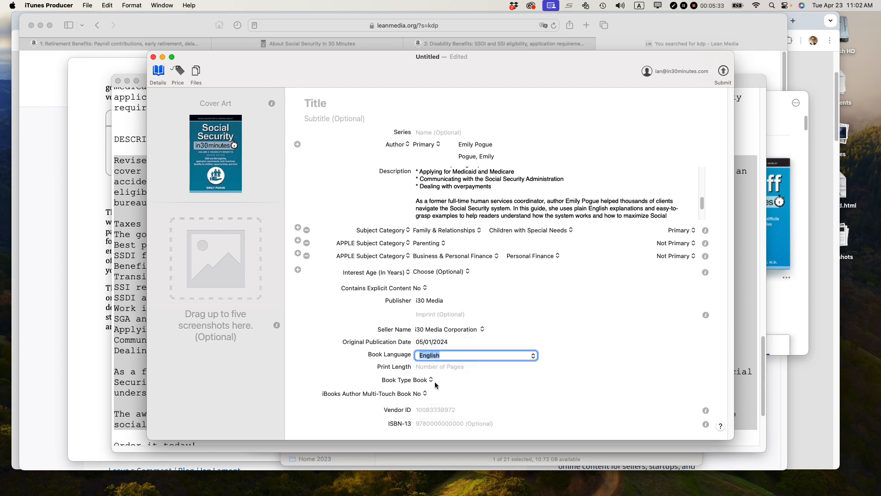
pyautogui.click(429, 368)
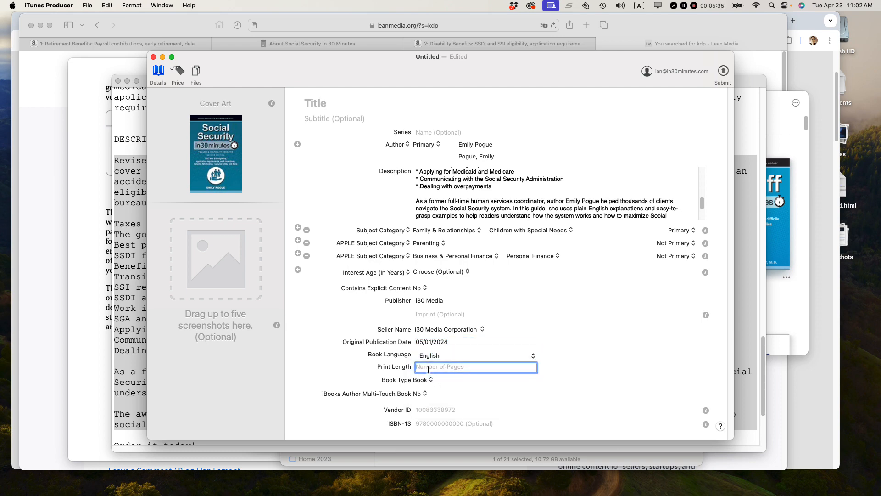
pyautogui.write('104')
pyautogui.click(425, 423)
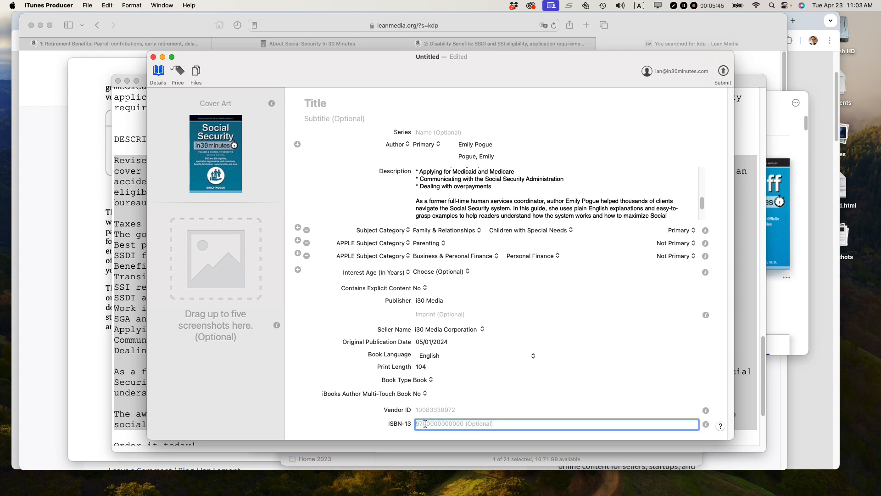
pyautogui.press('super+Tab')
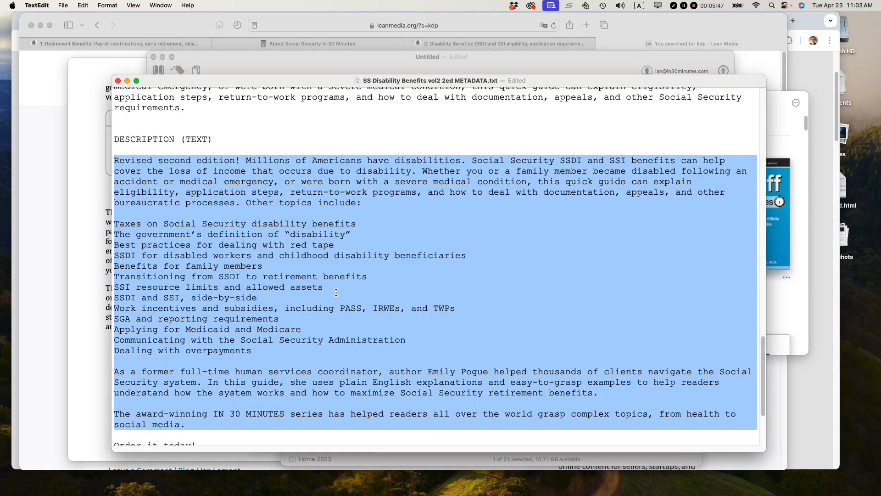
pyautogui.scroll(10, 331, 276)
pyautogui.scroll(15, 332, 277)
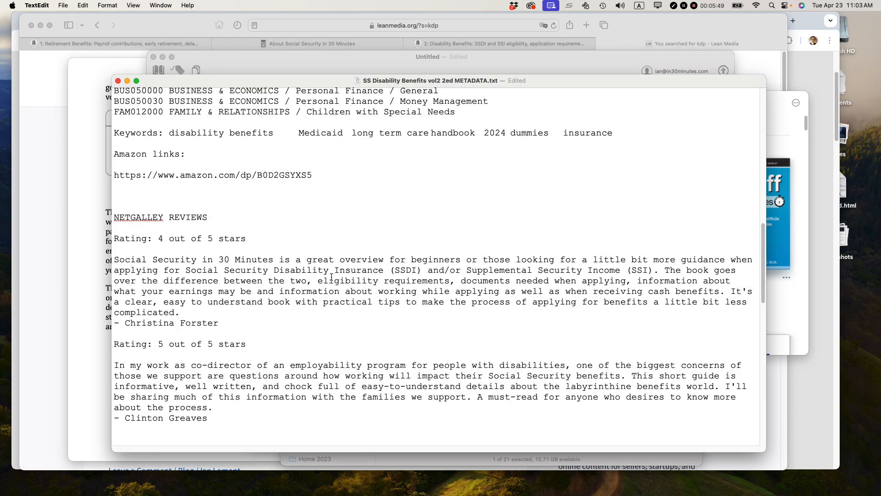
pyautogui.scroll(3, 331, 277)
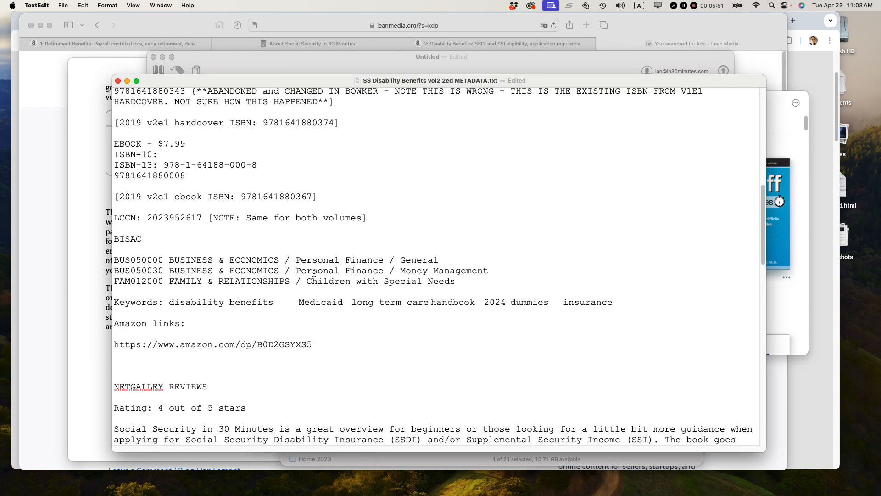
pyautogui.doubleClick(144, 179)
pyautogui.press('super+c')
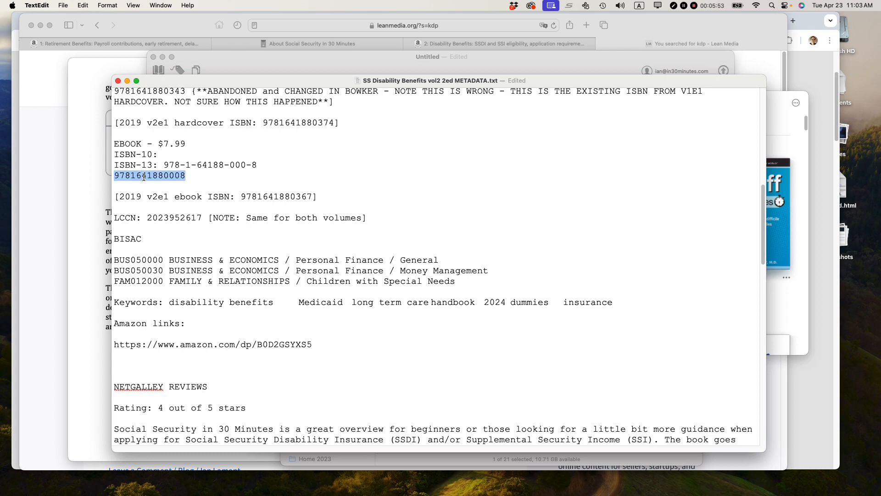
pyautogui.press('super+Tab')
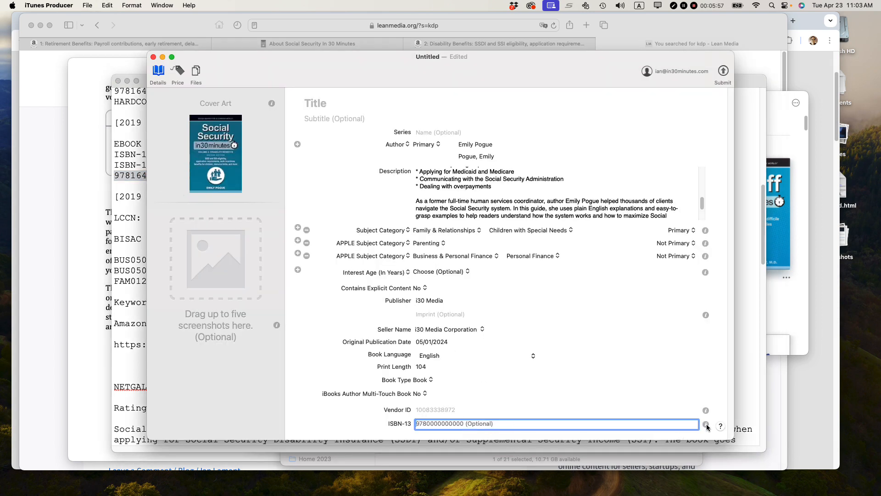
pyautogui.moveTo(706, 425)
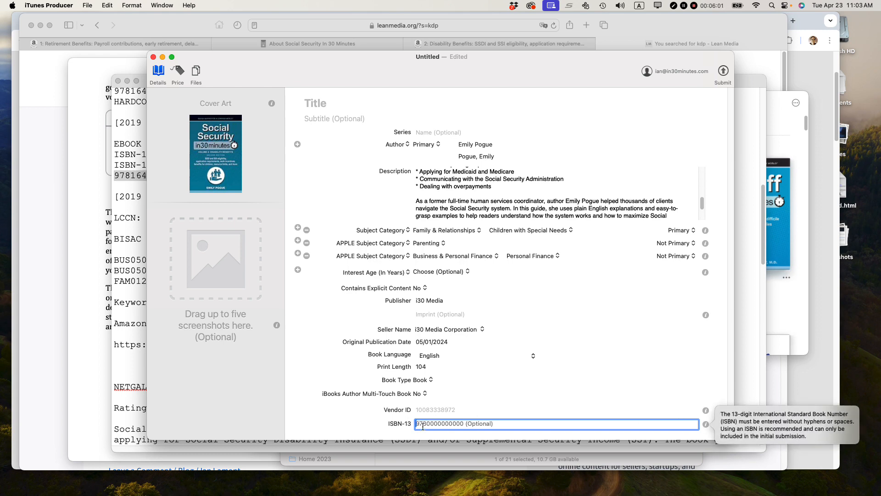
pyautogui.press('super+v')
pyautogui.scroll(-1, 499, 352)
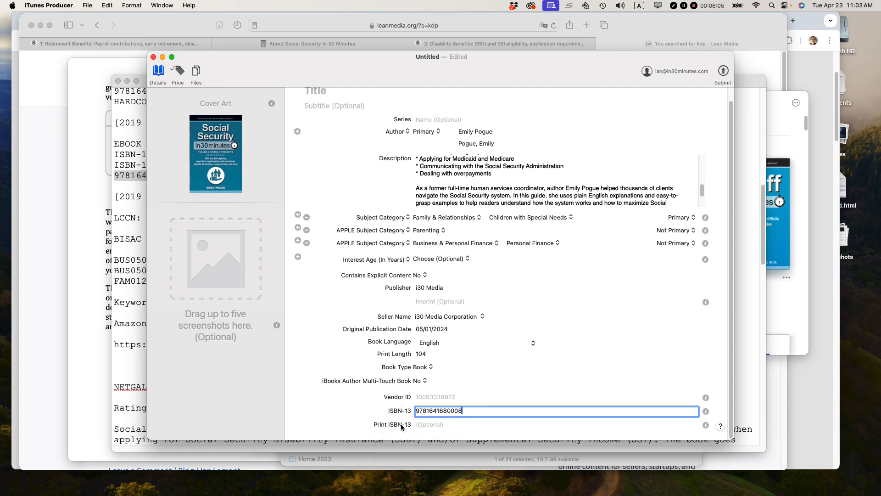
pyautogui.click(422, 425)
pyautogui.press('super+Tab')
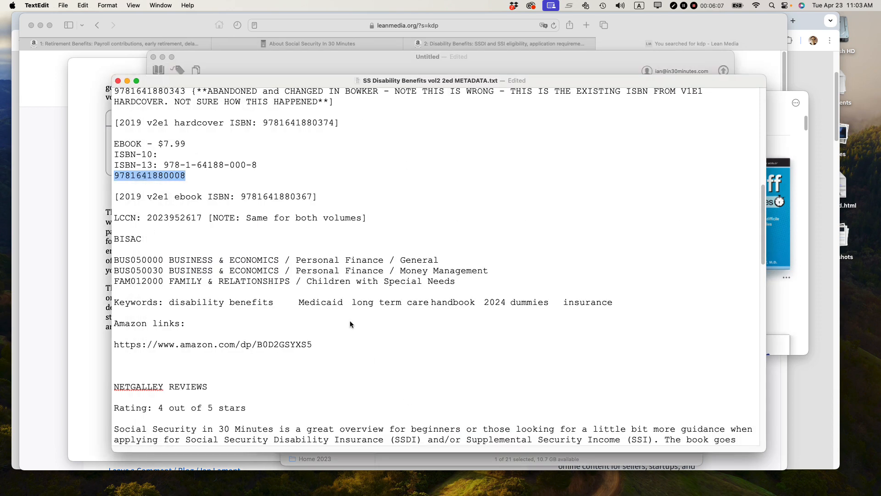
pyautogui.scroll(10, 266, 248)
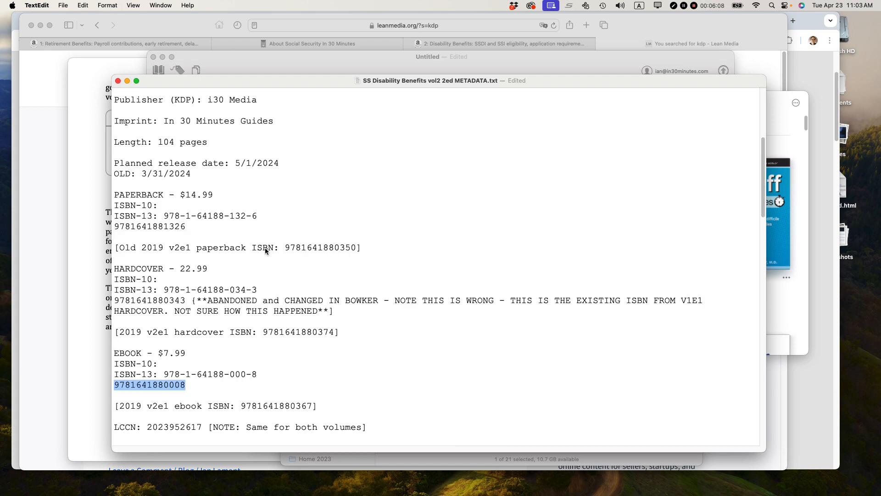
pyautogui.doubleClick(163, 226)
pyautogui.press('super+c')
pyautogui.press('super+Tab')
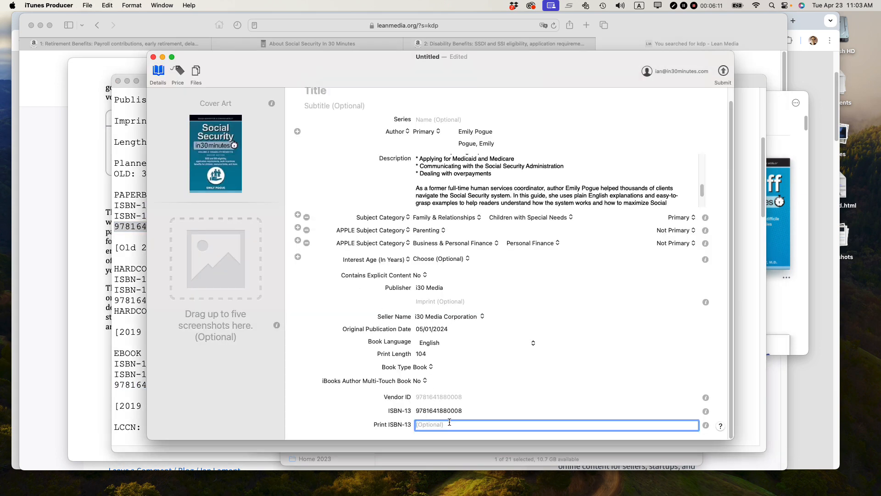
pyautogui.press('super+v')
pyautogui.press('super+Tab')
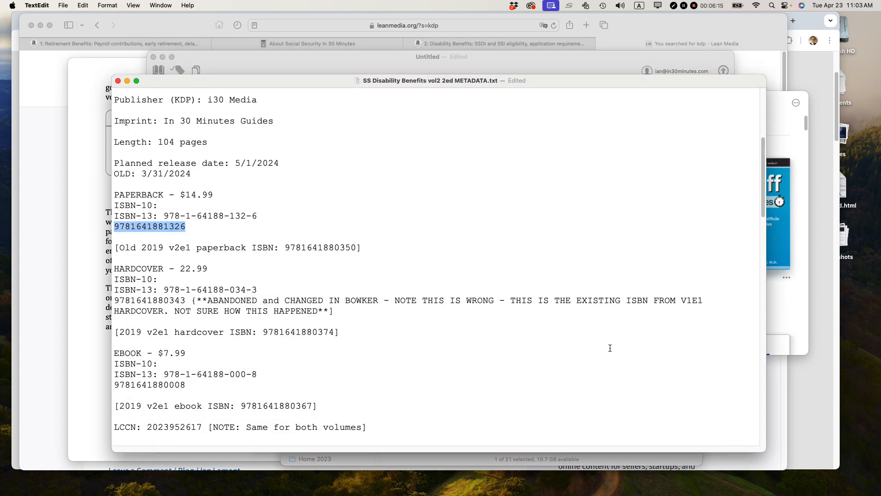
pyautogui.press('super+Tab')
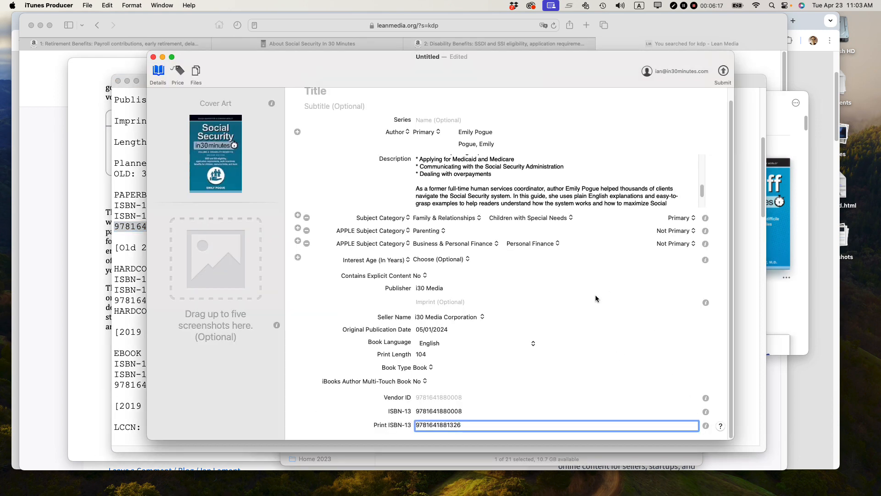
pyautogui.scroll(1, 595, 296)
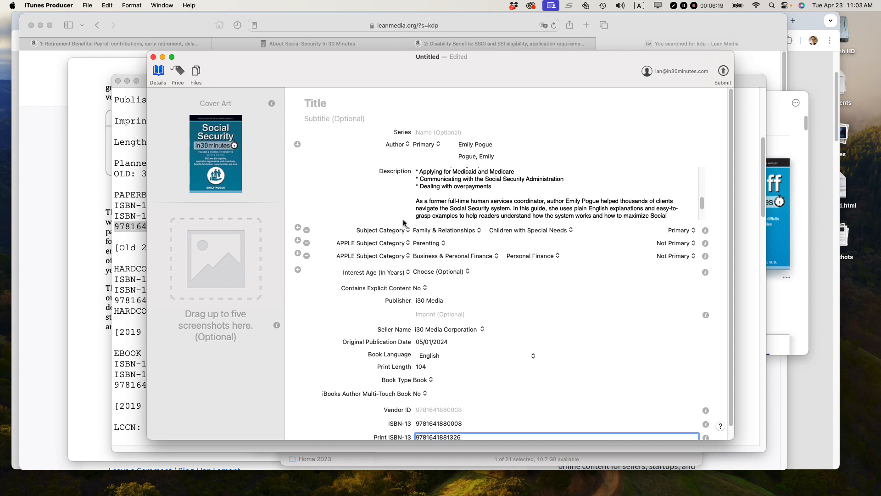
# Add a DRM-free territory rights and pricing entry with release date 05/01/2024 and pre-order start date 04/24/2024
pyautogui.click(178, 71)
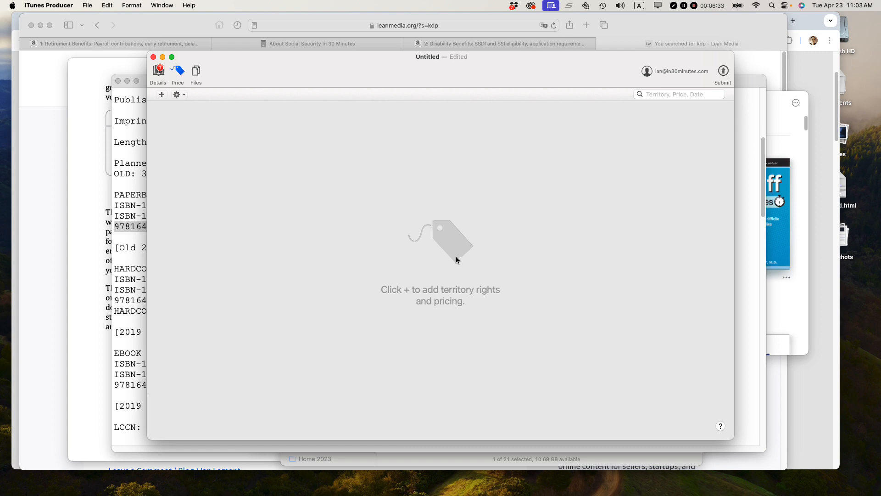
pyautogui.click(163, 94)
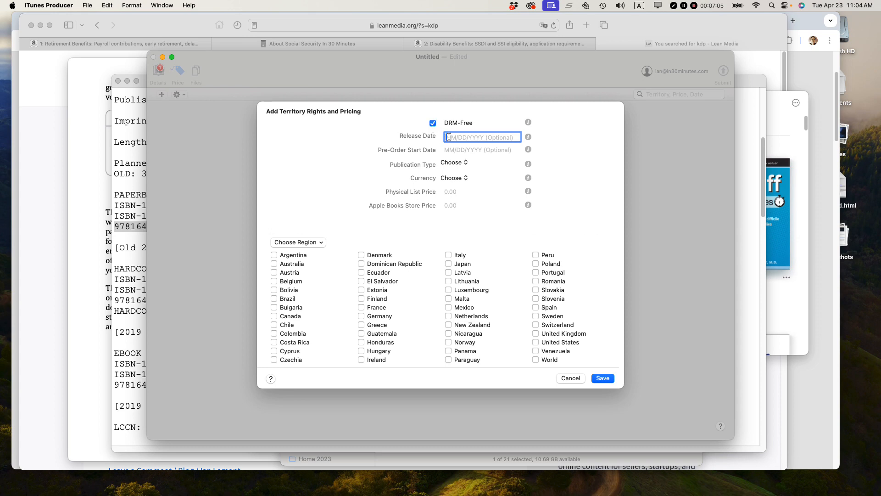
pyautogui.write('05/01/2024')
pyautogui.click(456, 147)
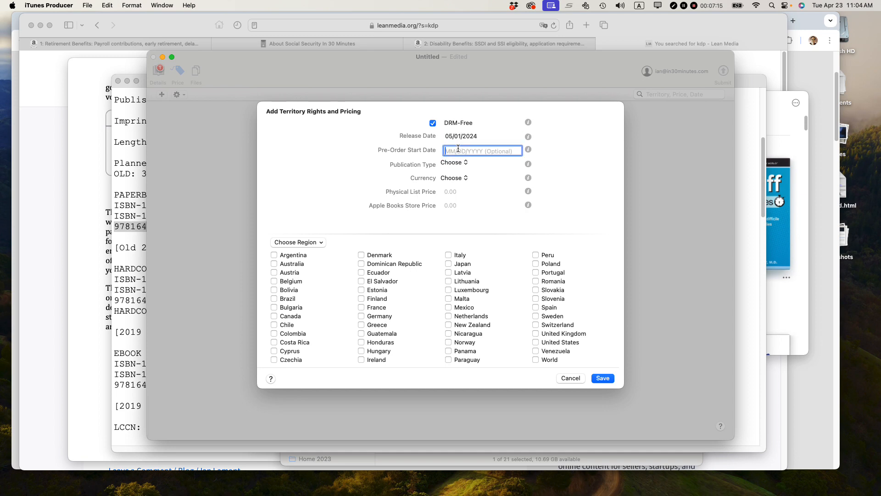
pyautogui.write('04/24/2024')
# Set the publication type to New Release and the currency to USD - US Dollar
pyautogui.click(465, 164)
pyautogui.click(460, 143)
pyautogui.click(456, 178)
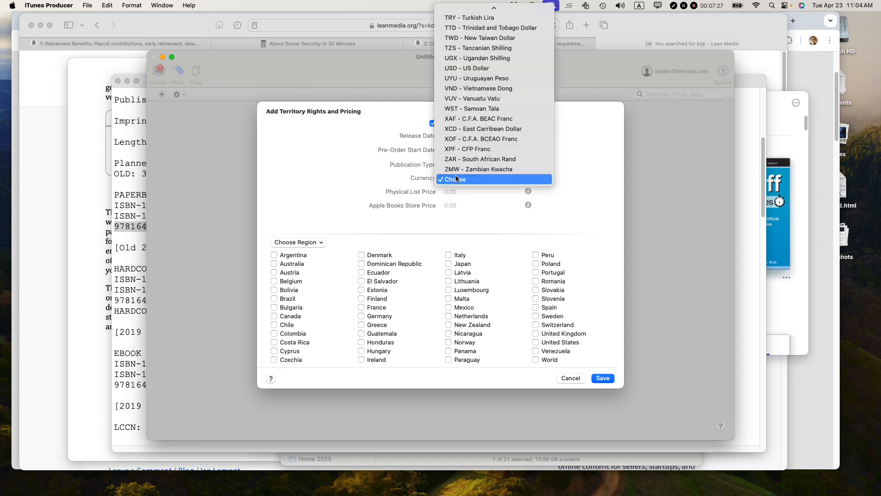
pyautogui.click(465, 70)
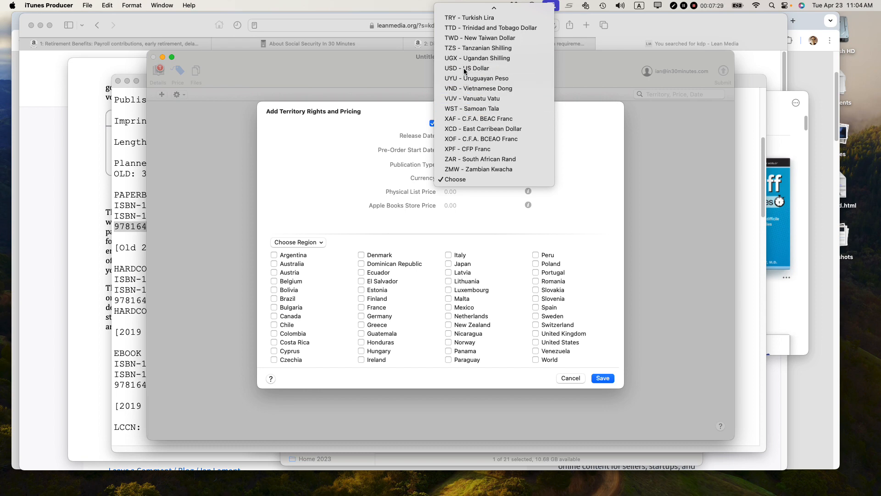
# Enter a physical list price of 14.99 and an Apple Books Store price of 7.99 for the United States and save the entry
pyautogui.click(453, 191)
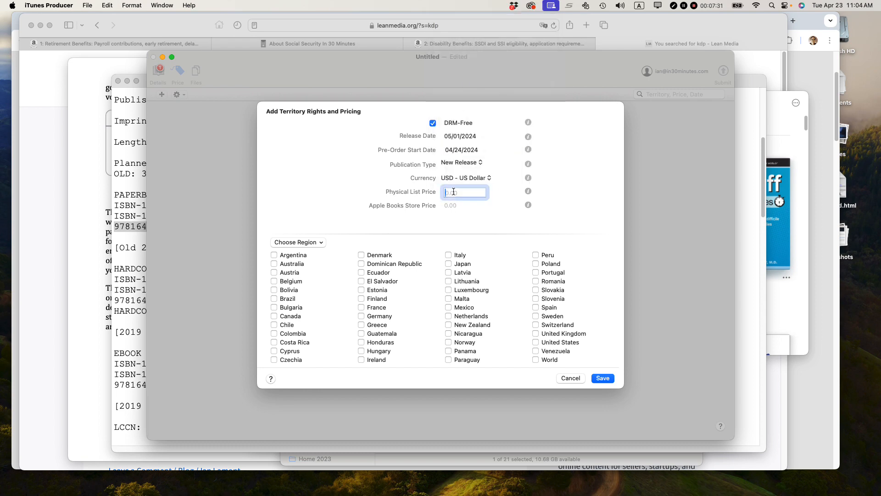
pyautogui.write('14.99')
pyautogui.click(457, 207)
pyautogui.write('7.99')
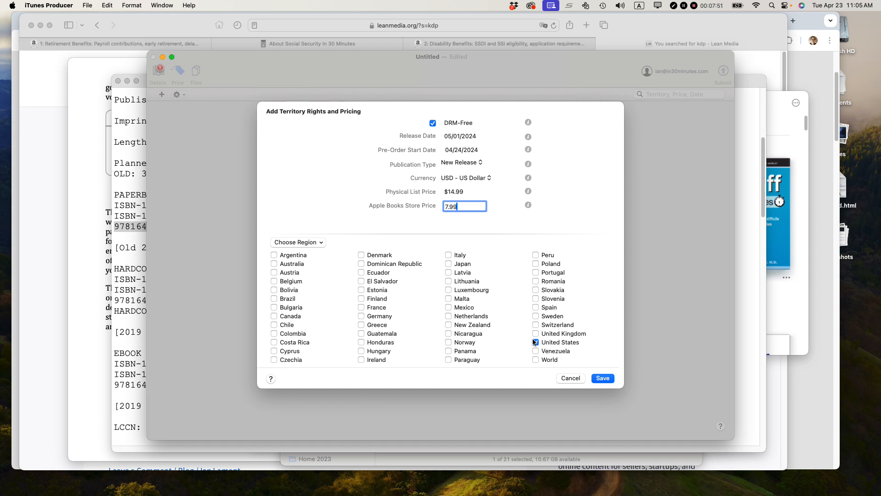
pyautogui.click(607, 378)
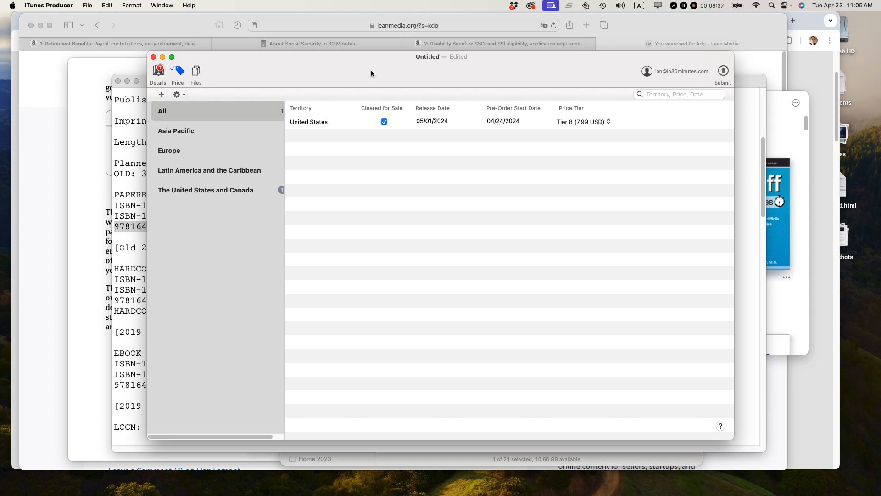
# Switch to Finder and add the resized validated EPUB from the ePub folder in SS v2e2 Press Files Final as the full book file
pyautogui.click(197, 72)
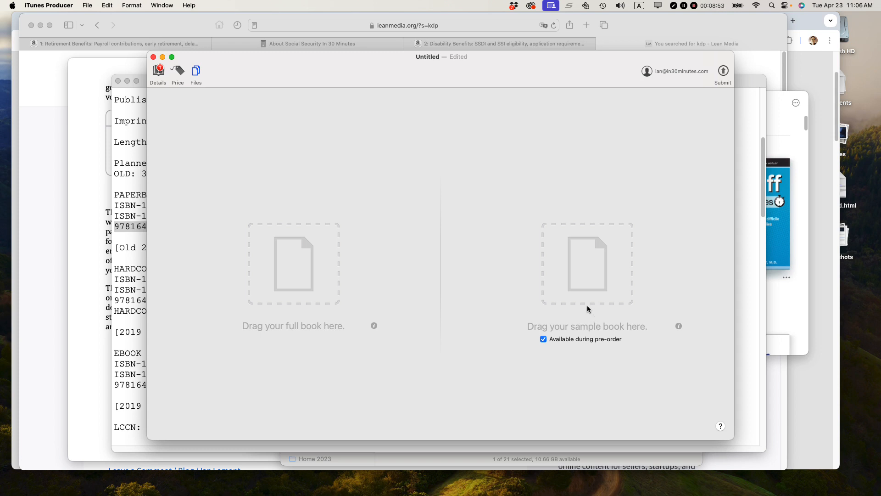
pyautogui.click(289, 265)
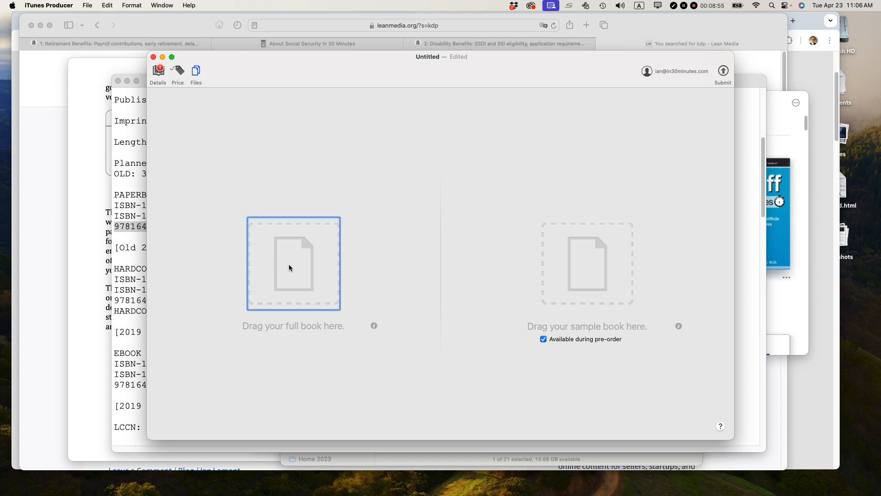
pyautogui.press('super+Tab')
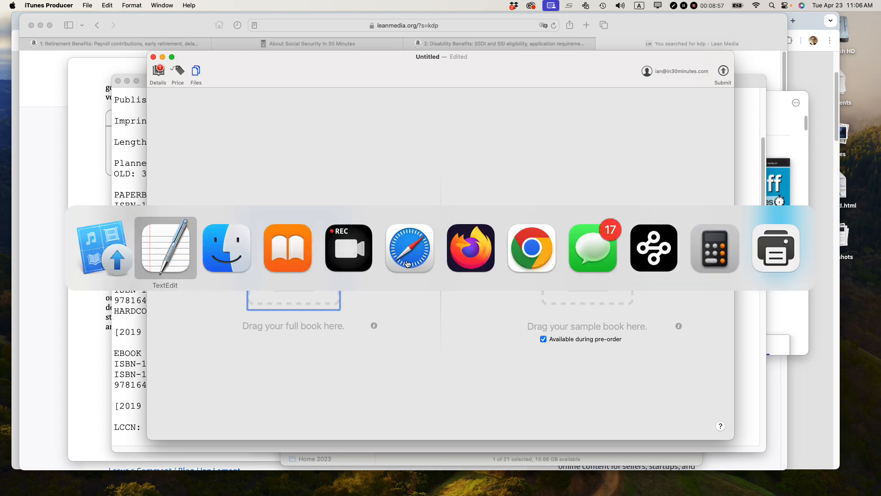
pyautogui.press('super+Tab')
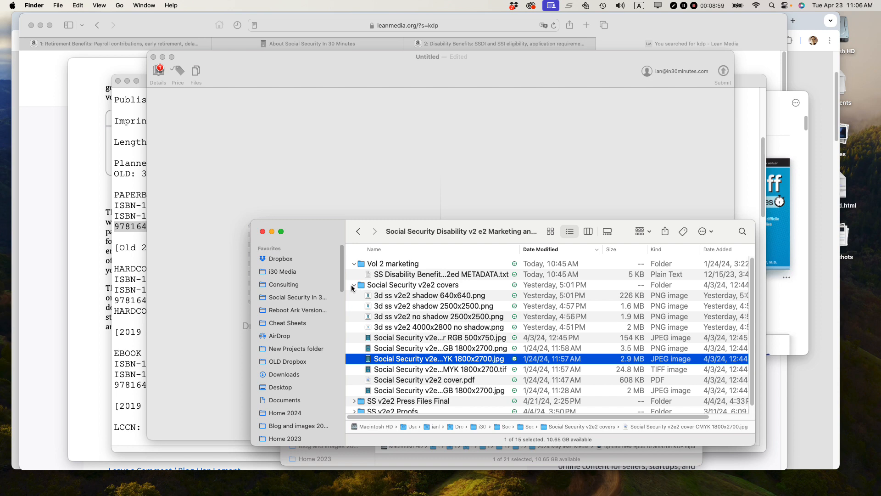
pyautogui.click(358, 231)
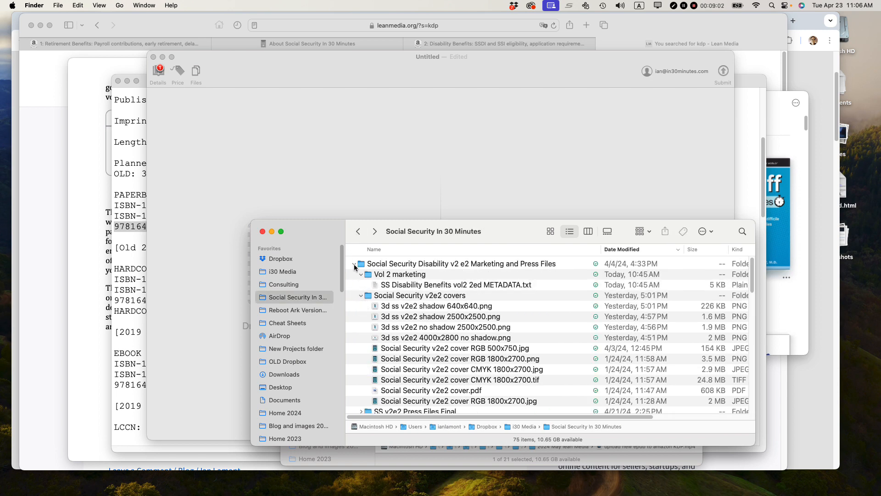
pyautogui.click(361, 296)
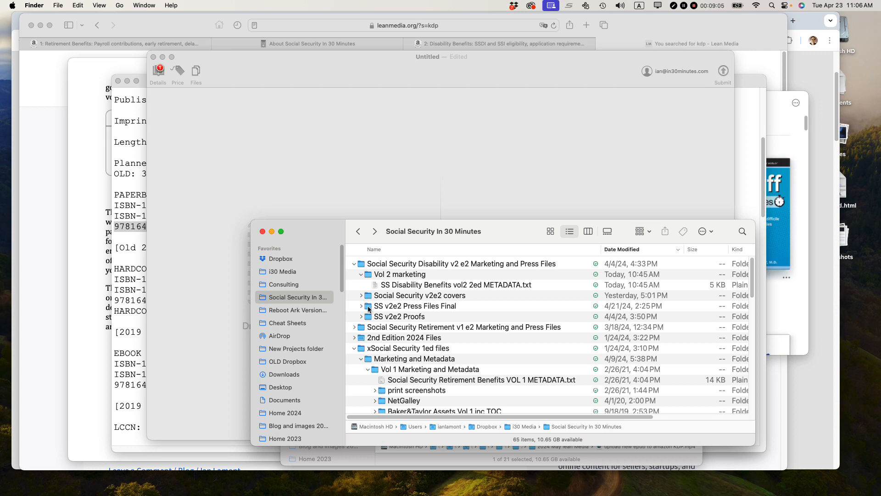
pyautogui.doubleClick(367, 305)
pyautogui.click(381, 275)
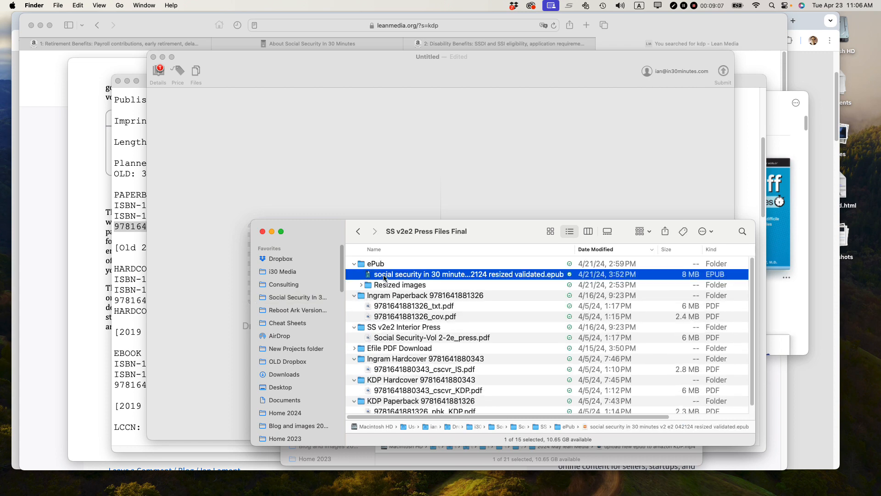
pyautogui.moveTo(302, 231); pyautogui.dragTo(379, 242)
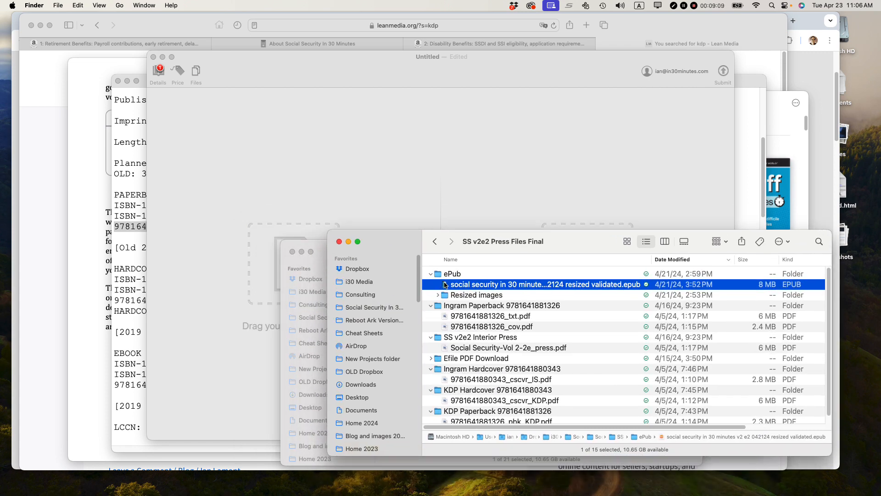
pyautogui.moveTo(445, 285); pyautogui.dragTo(265, 258)
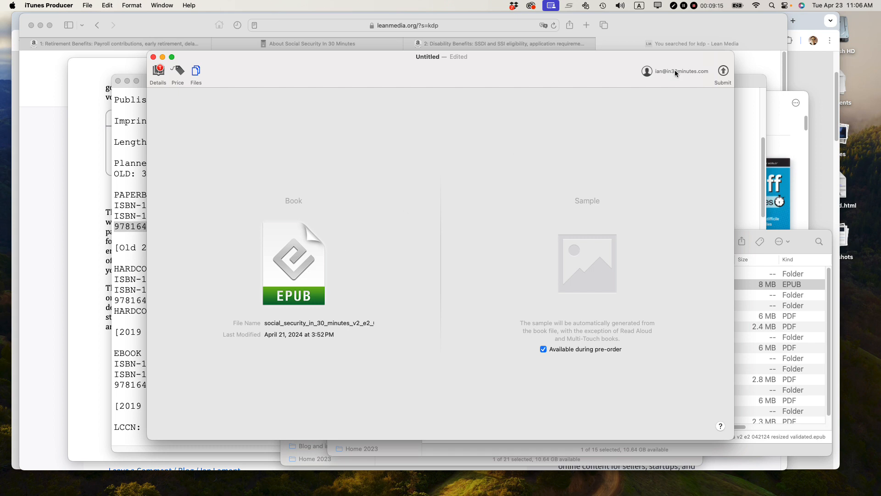
# Save the package as ss_v2e2_9781641880008.itmsp in the Playlists folder and try to submit the book to Apple Books
pyautogui.click(723, 71)
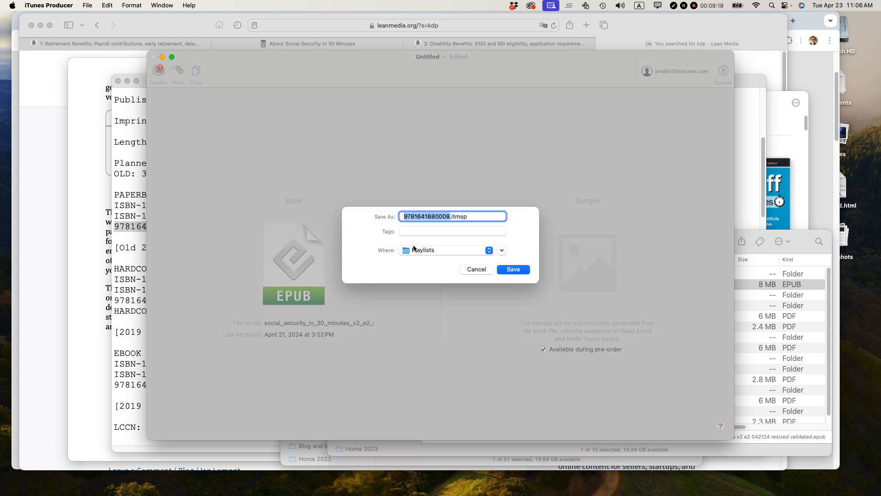
pyautogui.press('Left')
pyautogui.write('ss')
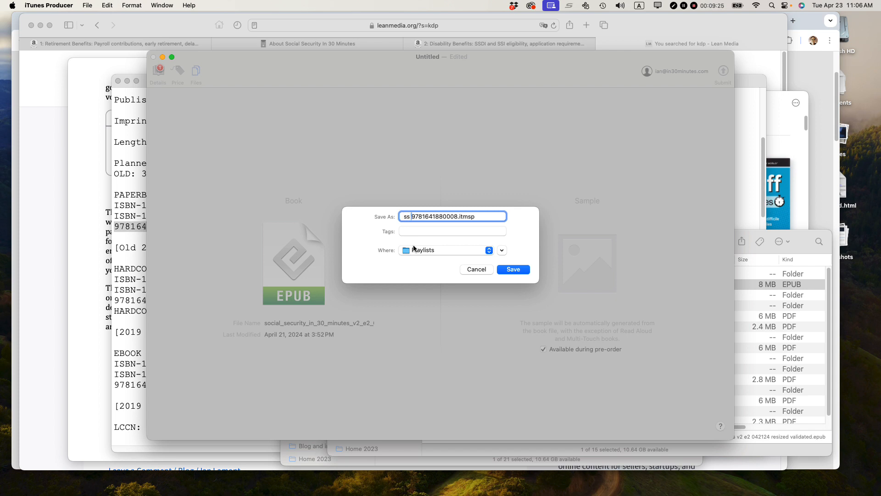
pyautogui.write(' v2e2')
pyautogui.click(514, 269)
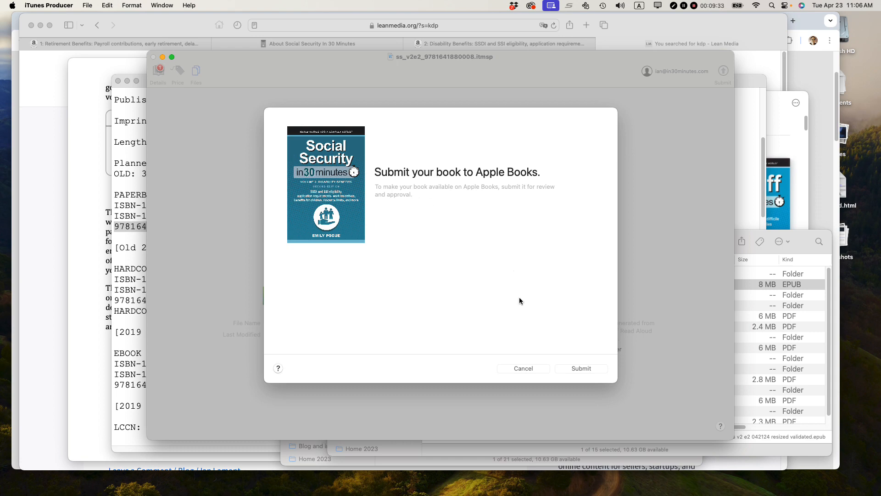
pyautogui.click(580, 368)
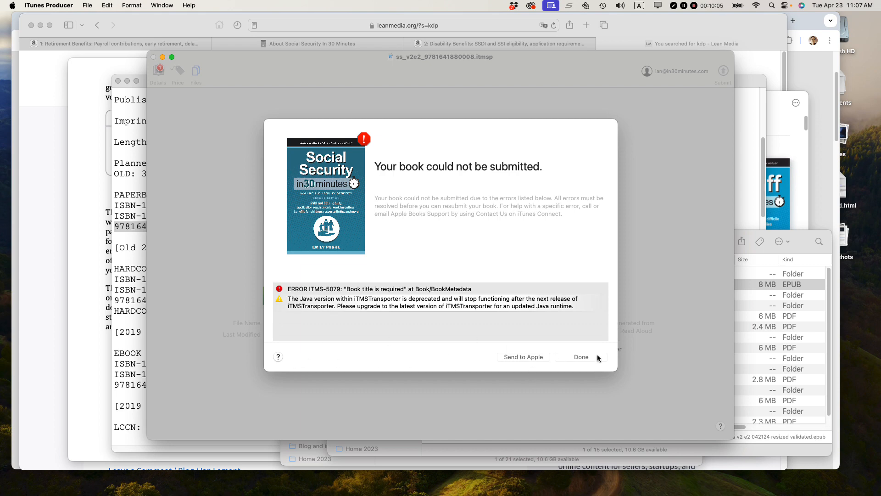
pyautogui.click(580, 357)
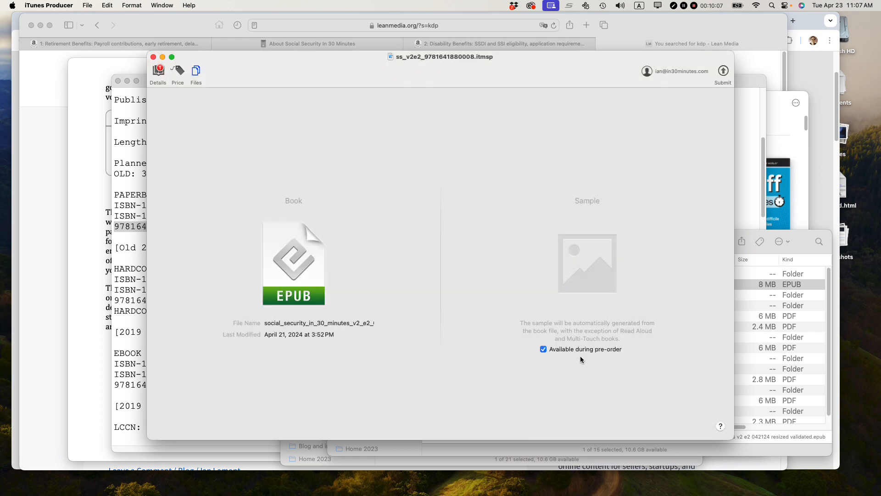
# Copy the title Social Security In 30 Minutes, Volume 2: Disability Benefits from the TextEdit metadata file into the book's Title field
pyautogui.click(156, 72)
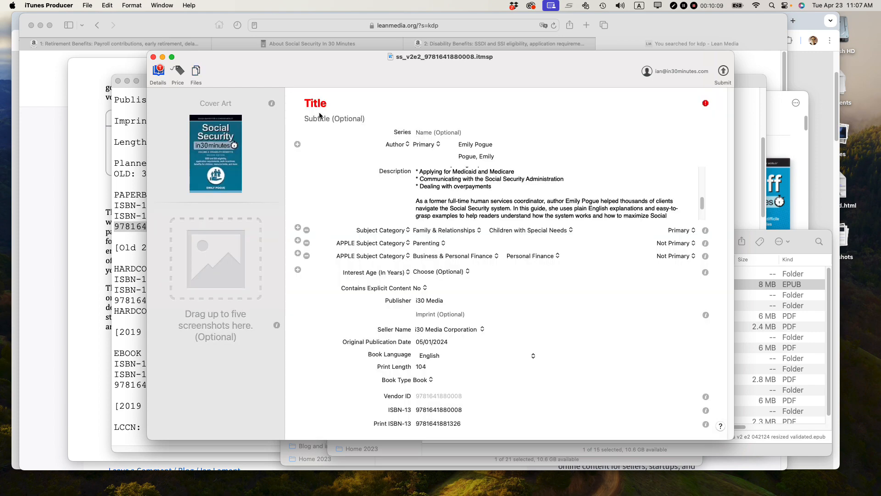
pyautogui.press('super+Tab')
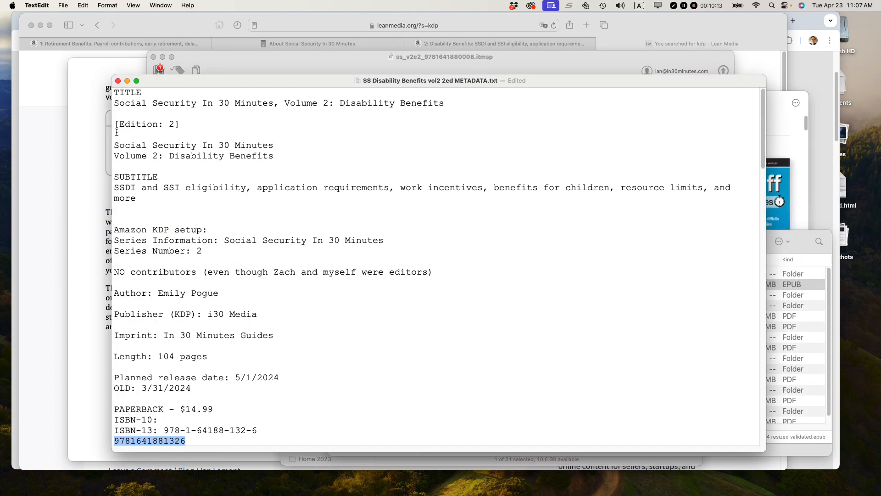
pyautogui.tripleClick(148, 102)
pyautogui.press('super+c')
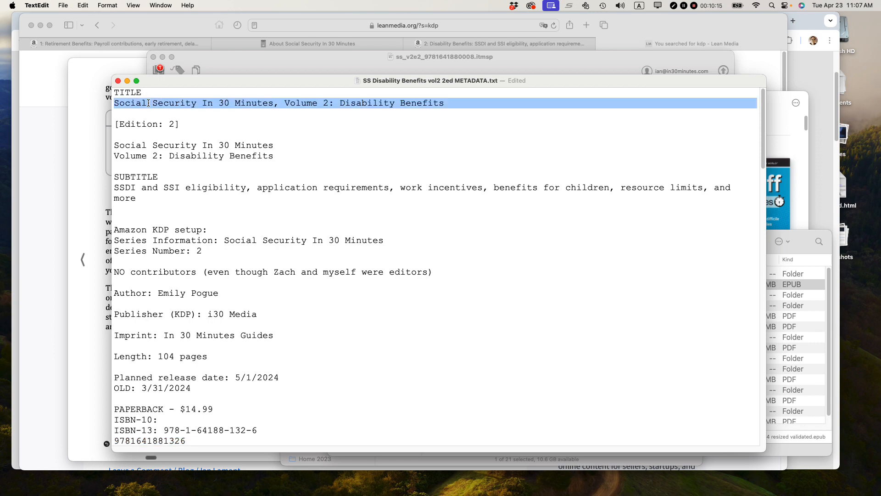
pyautogui.press('super+Tab')
pyautogui.press('super+v')
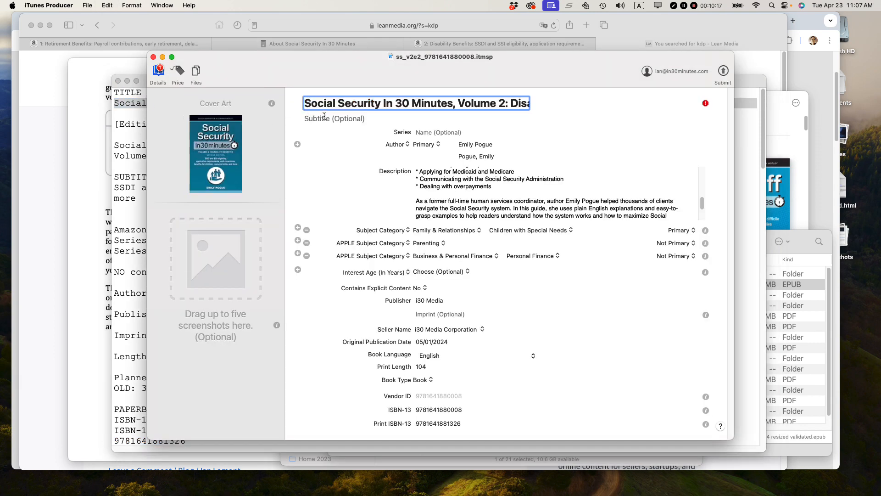
# Copy the subtitle "SSDI and SSI eligibility, application requirements, work incentives, benefits for children, resource limits, and more" from the TextEdit metadata file into the Subtitle field
pyautogui.press('Tab')
pyautogui.press('super+Tab')
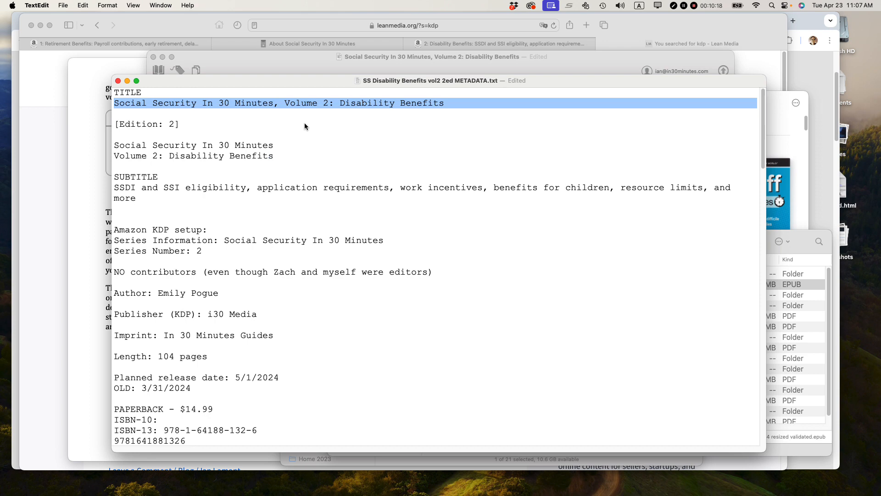
pyautogui.tripleClick(197, 185)
pyautogui.press('super+c')
pyautogui.press('super+Tab')
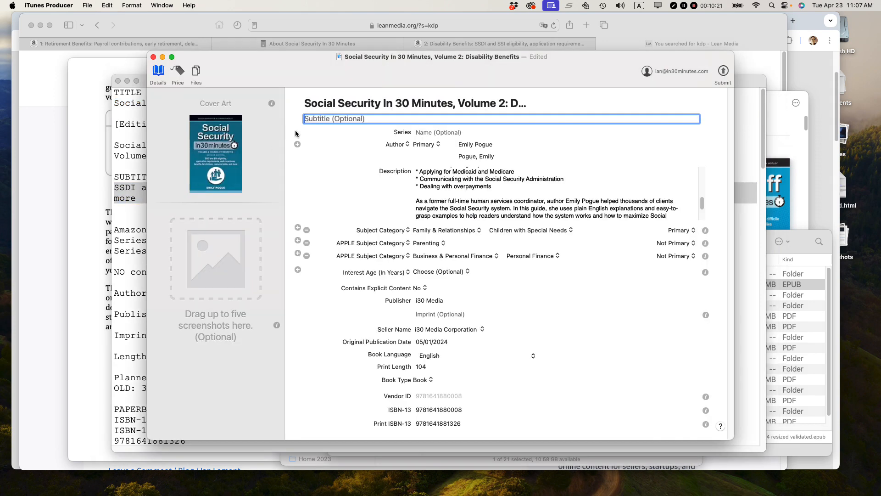
pyautogui.press('super+v')
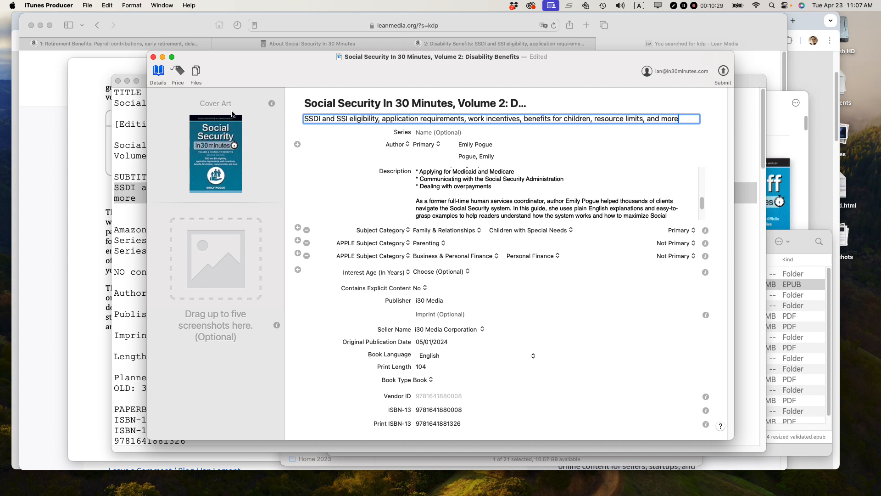
# Check the attached EPUB book file and try again to submit the book to Apple Books
pyautogui.click(197, 72)
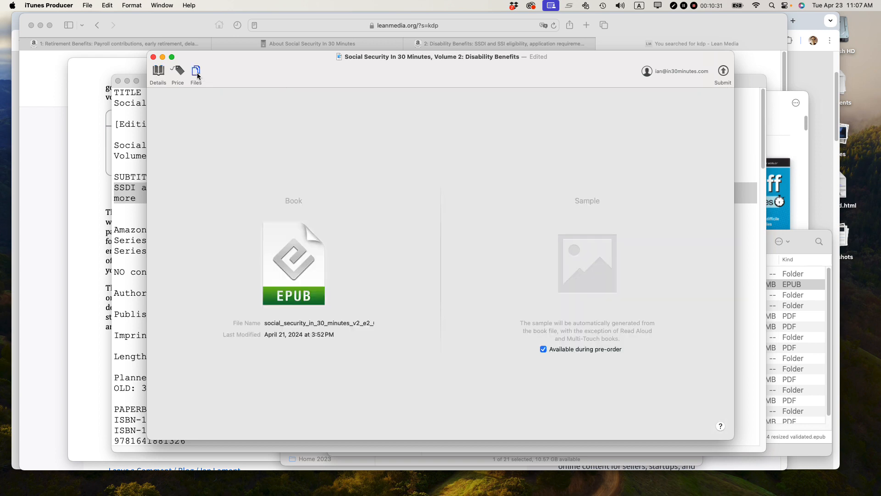
pyautogui.click(723, 72)
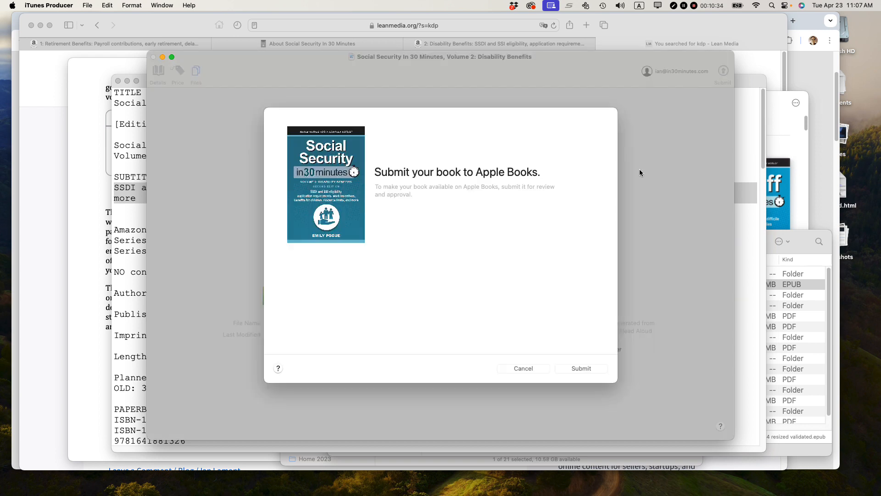
pyautogui.click(580, 369)
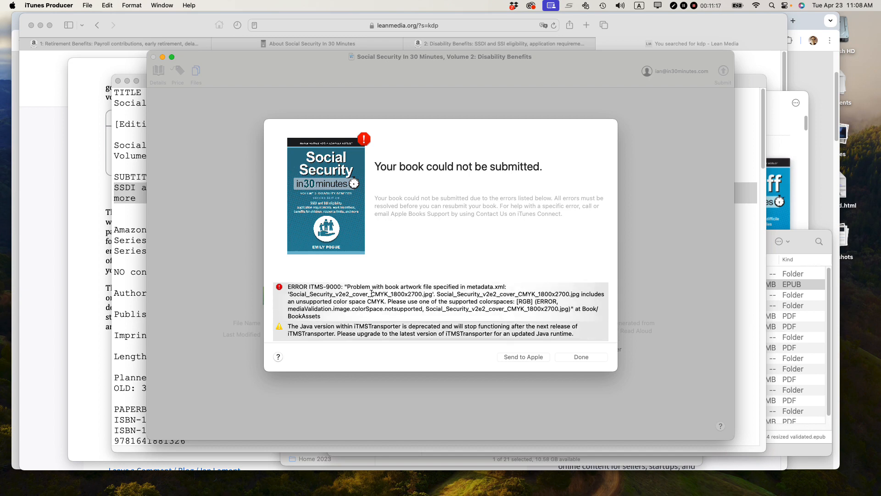
# Examine the submission report's entries on the cover artwork file's color space and the iTMSTransporter Java version
pyautogui.moveTo(372, 294); pyautogui.dragTo(389, 294)
pyautogui.click(468, 336)
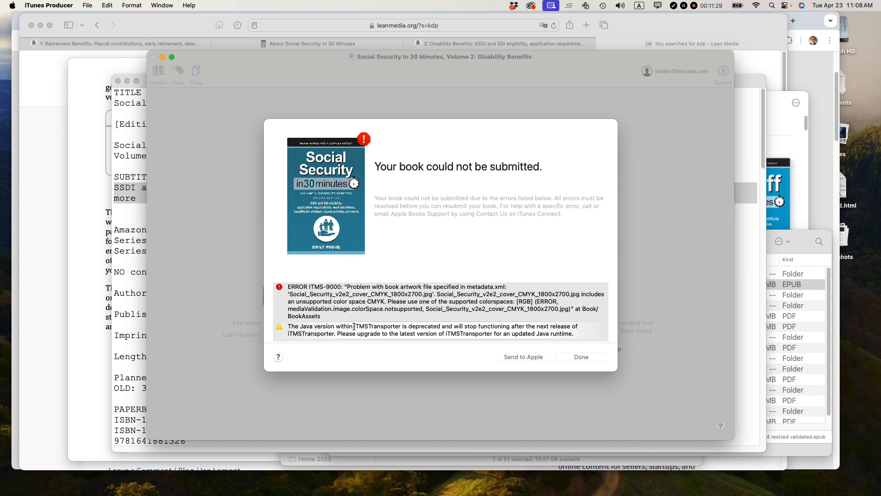
pyautogui.moveTo(354, 327); pyautogui.dragTo(400, 327)
pyautogui.click(400, 327)
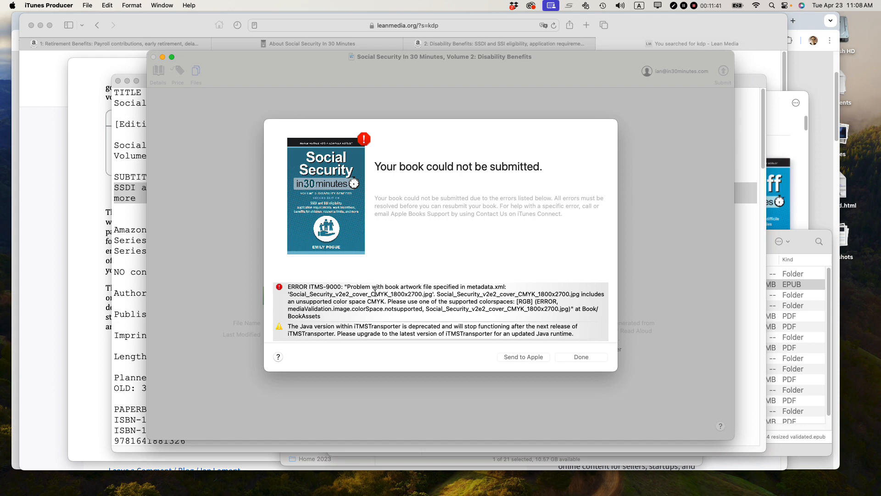
pyautogui.moveTo(371, 294); pyautogui.dragTo(389, 293)
pyautogui.click(390, 294)
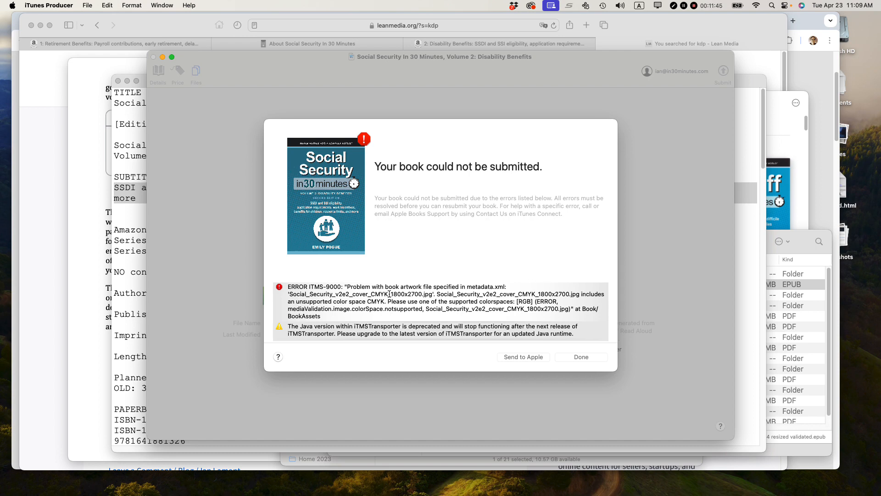